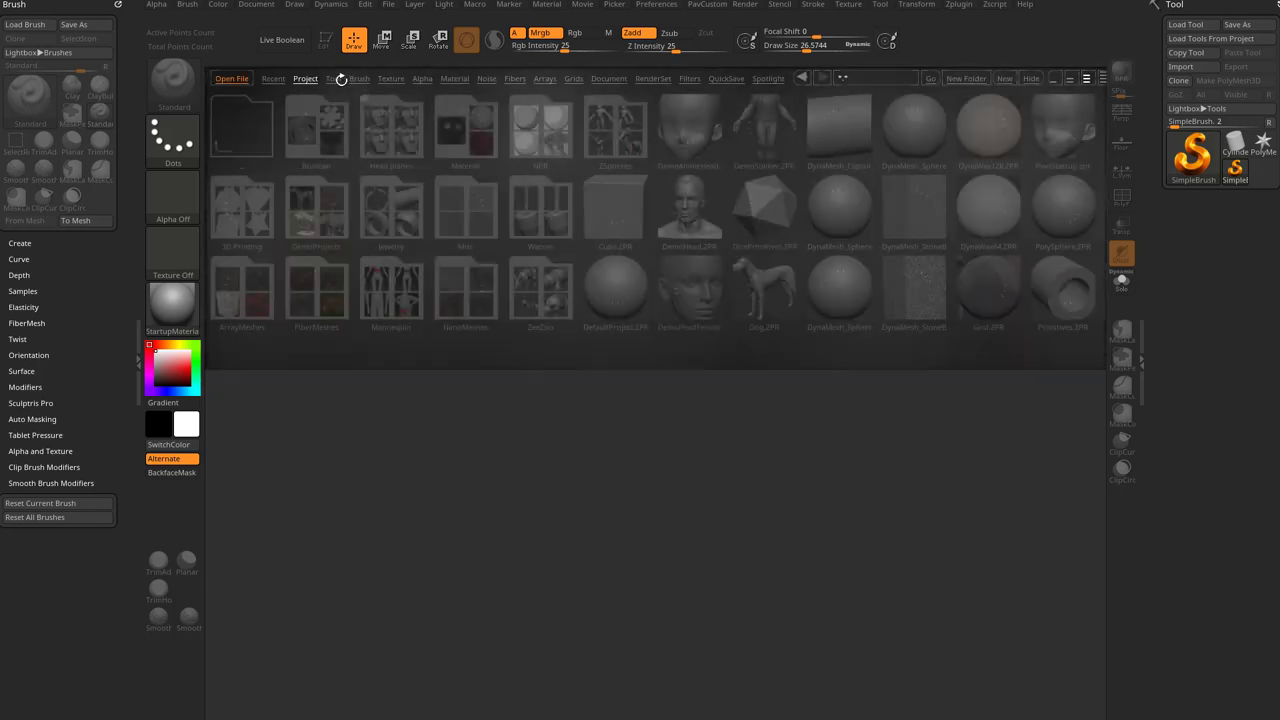
# Step: Open the DemoTreeFrog.zpr project from the DemoProjects folder without saving the current project's changes
pyautogui.click(338, 204)
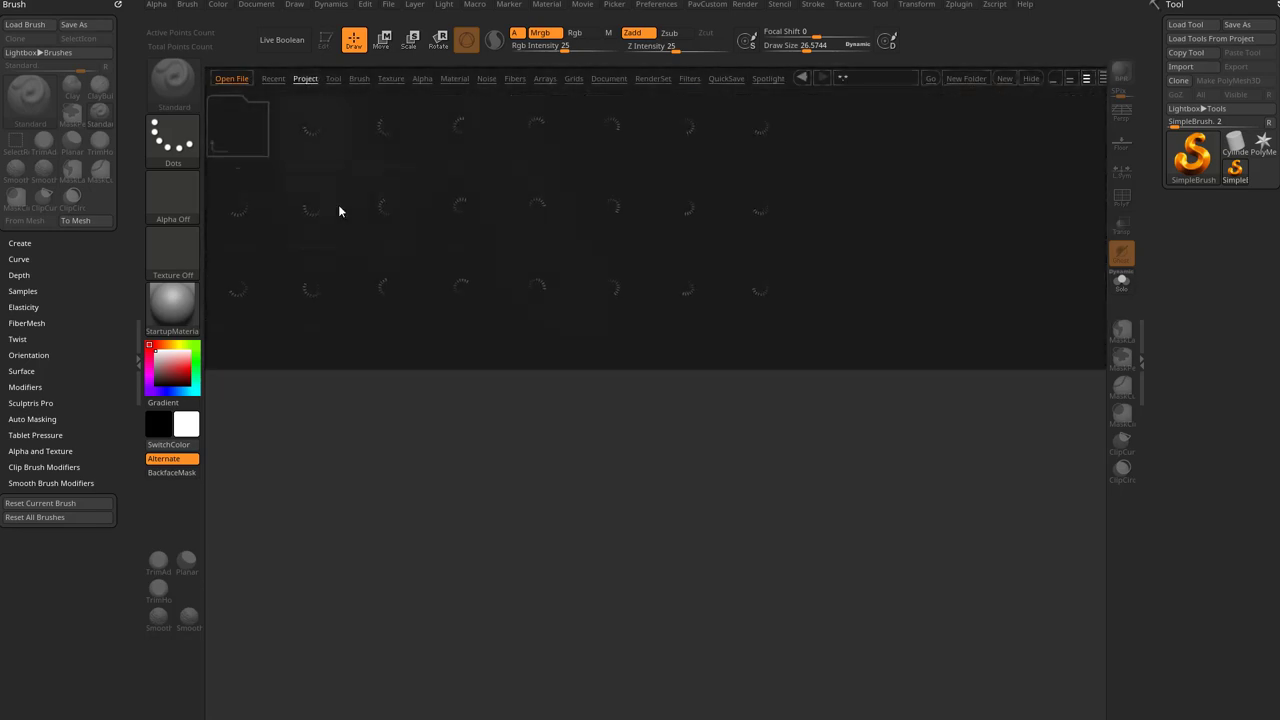
pyautogui.doubleClick(387, 206)
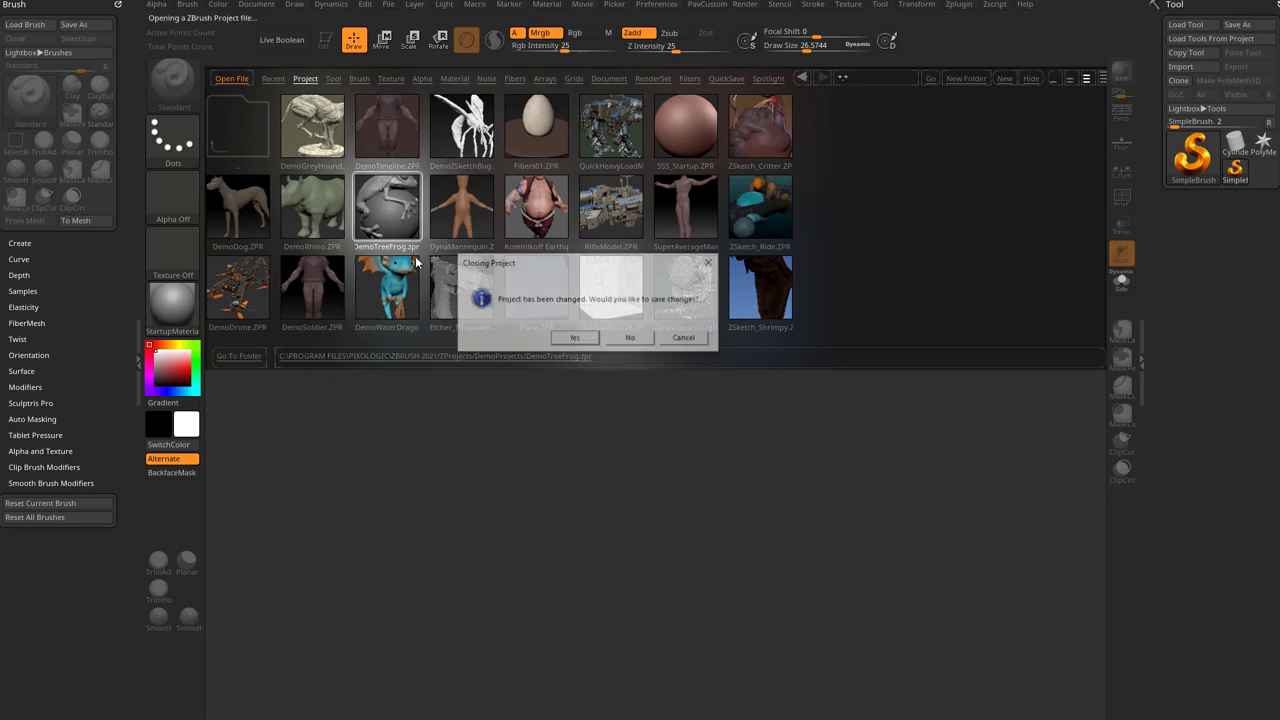
pyautogui.click(646, 338)
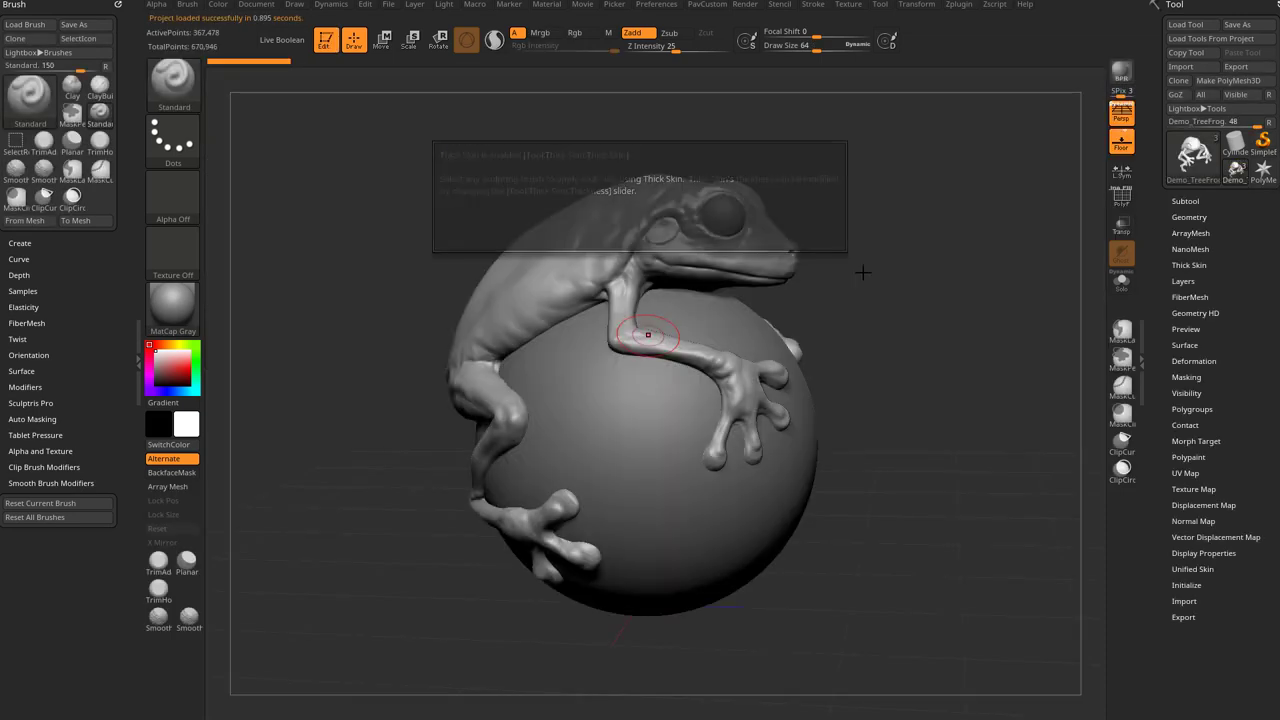
# Step: Try the Smooth brush on the frog's ear, cheek, eye area and front leg, and undo the strokes
pyautogui.moveTo(951, 209)
pyautogui.keyDown('alt'); pyautogui.mouseDown()
pyautogui.moveTo(892, 329)
pyautogui.moveTo(963, 303)
pyautogui.moveTo(966, 286)
pyautogui.moveTo(961, 298)
pyautogui.moveTo(974, 286)
pyautogui.moveTo(988, 297)
pyautogui.mouseUp(); pyautogui.keyUp('alt')
pyautogui.press('shift')
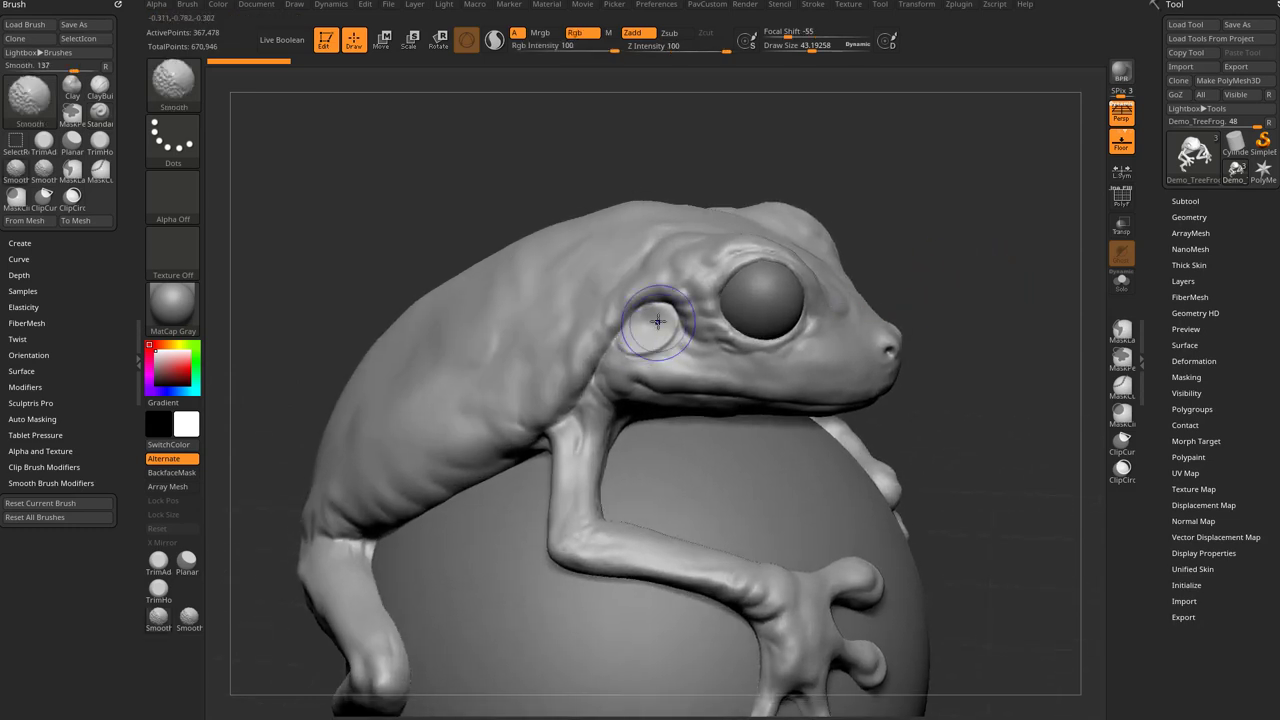
pyautogui.moveTo(658, 318)
pyautogui.keyDown('shift'); pyautogui.mouseDown()
pyautogui.moveTo(670, 280)
pyautogui.moveTo(615, 370)
pyautogui.moveTo(735, 258)
pyautogui.moveTo(698, 336)
pyautogui.mouseUp(); pyautogui.keyUp('shift')
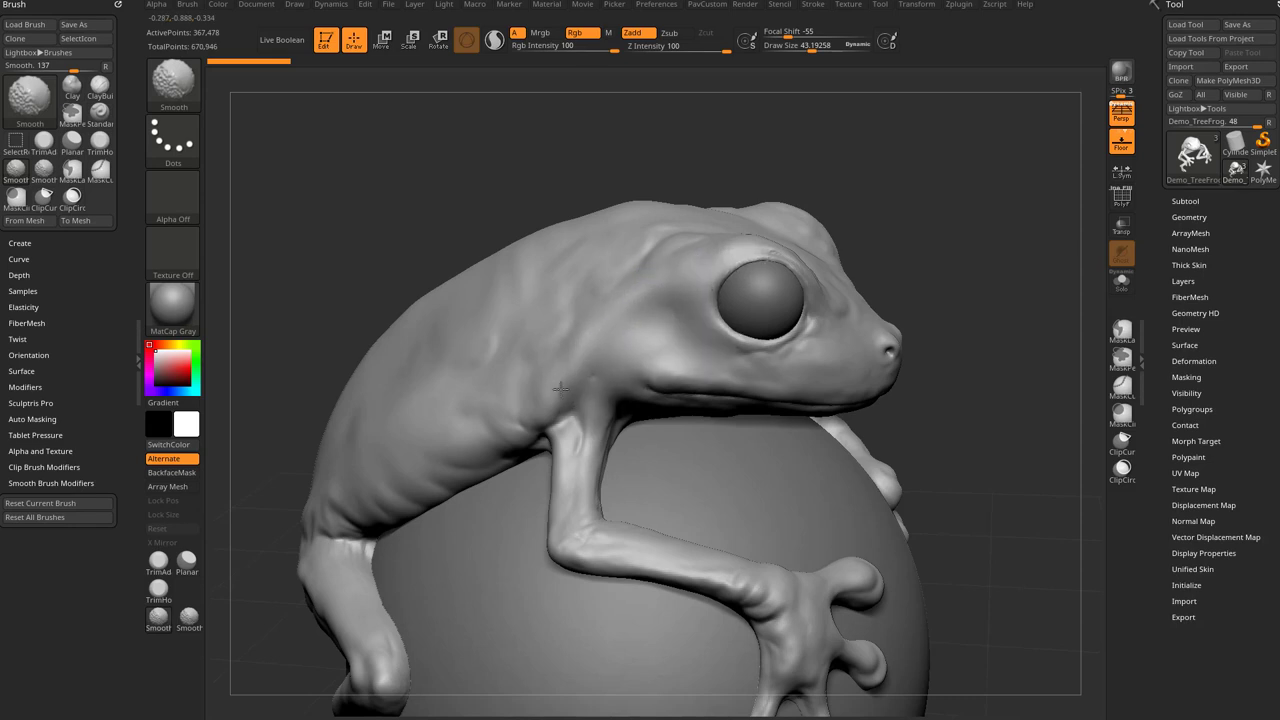
pyautogui.keyDown('shift'); pyautogui.moveTo(564, 393); pyautogui.dragTo(581, 468); pyautogui.keyUp('shift')
pyautogui.keyDown('shift'); pyautogui.moveTo(701, 371); pyautogui.dragTo(685, 356); pyautogui.keyUp('shift')
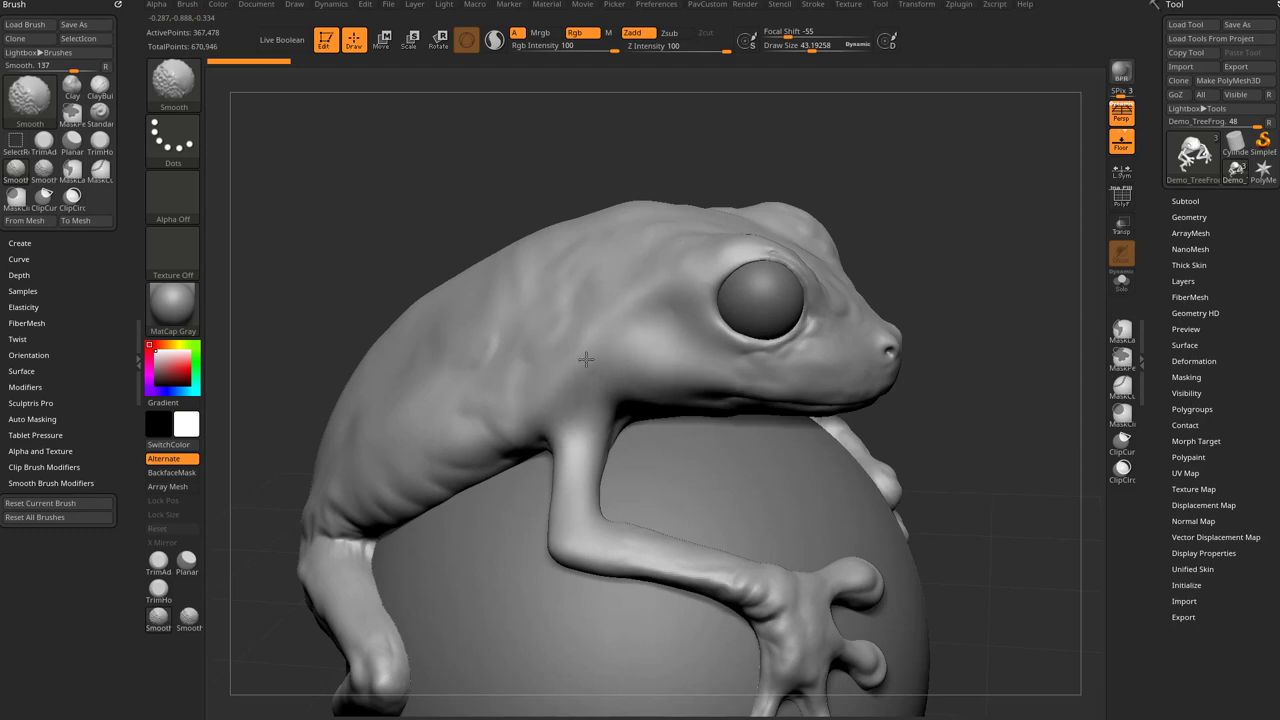
pyautogui.moveTo(976, 214)
pyautogui.mouseDown()
pyautogui.moveTo(951, 228)
pyautogui.moveTo(963, 203)
pyautogui.moveTo(974, 228)
pyautogui.mouseUp()
pyautogui.moveTo(712, 282)
pyautogui.keyDown('shift'); pyautogui.mouseDown()
pyautogui.moveTo(647, 300)
pyautogui.moveTo(699, 334)
pyautogui.moveTo(569, 383)
pyautogui.mouseUp(); pyautogui.keyUp('shift')
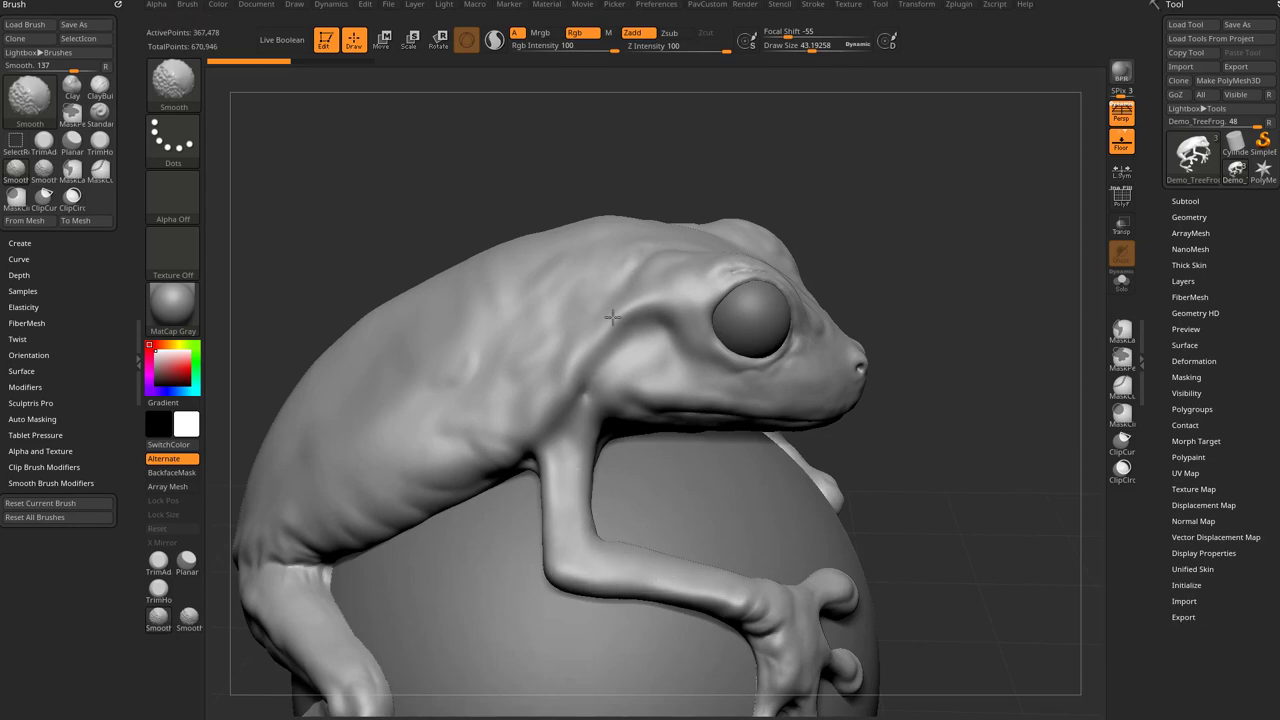
pyautogui.keyDown('shift'); pyautogui.moveTo(580, 376); pyautogui.dragTo(665, 365); pyautogui.keyUp('shift')
pyautogui.moveTo(957, 413); pyautogui.dragTo(966, 405)
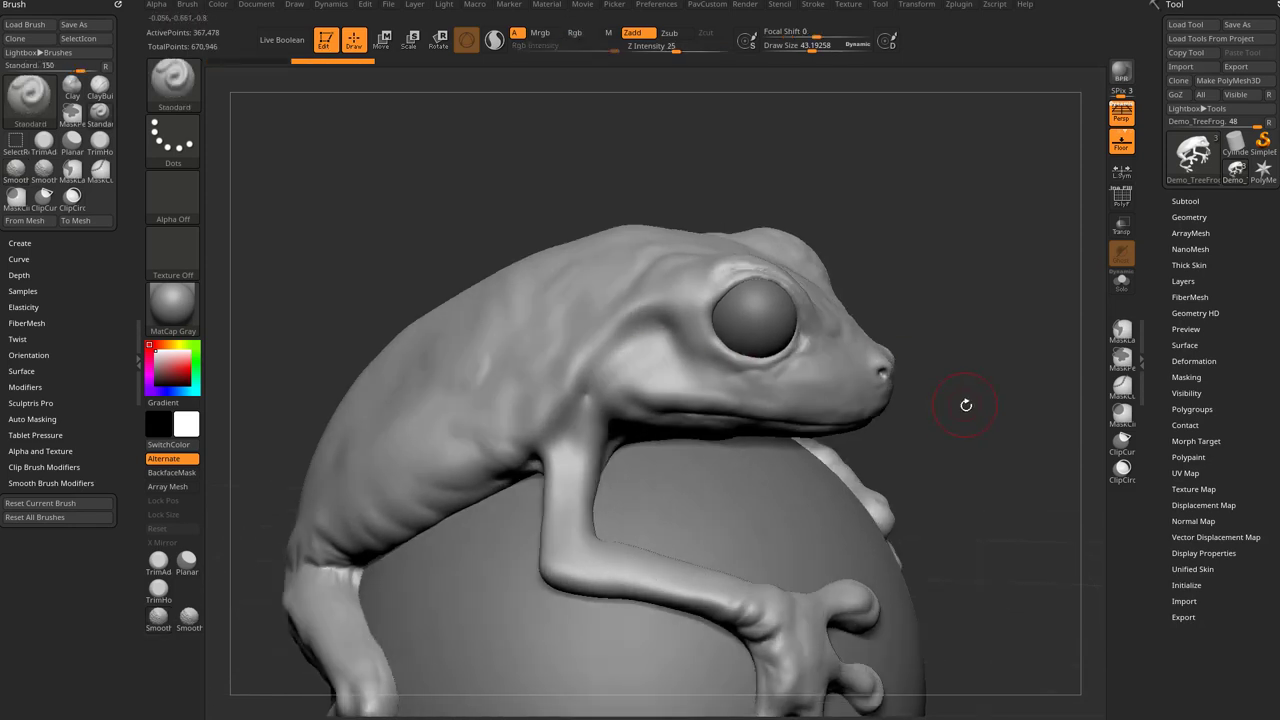
pyautogui.hotkey('ctrl', 'z')
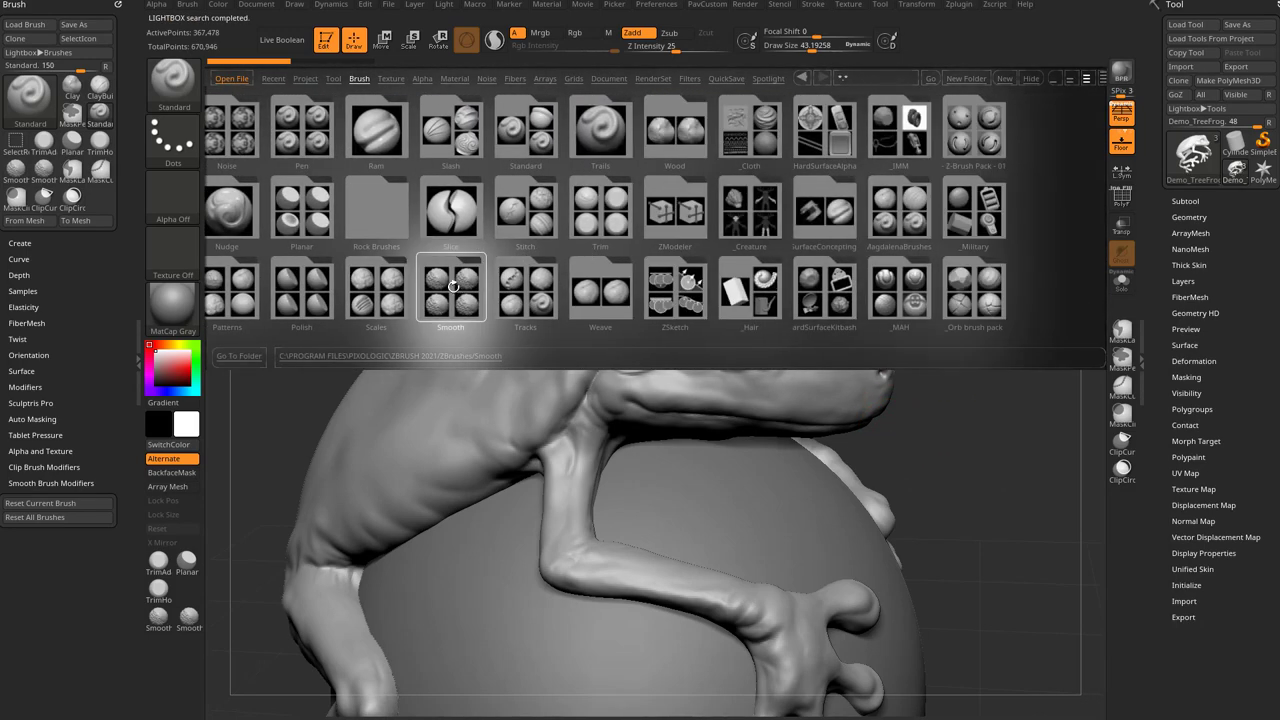
# Step: Look through the brush library's Smooth folder and close the library without loading a brush
pyautogui.doubleClick(509, 322)
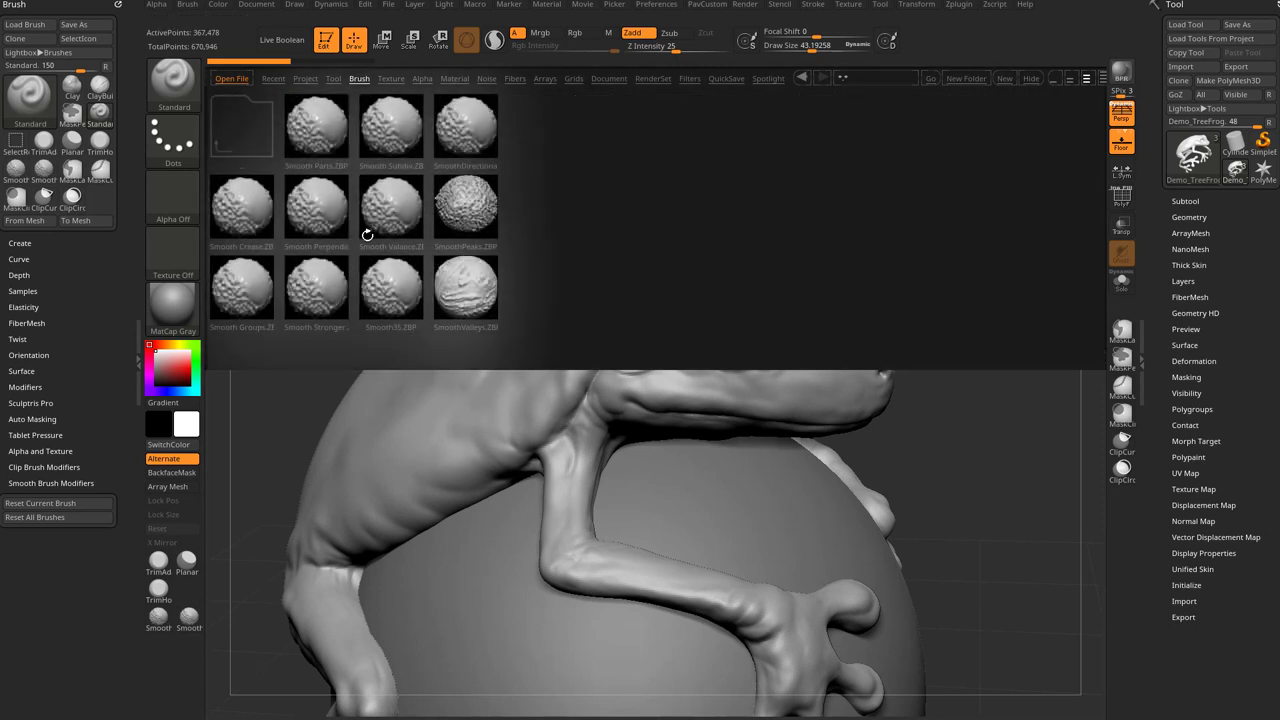
pyautogui.press(',')
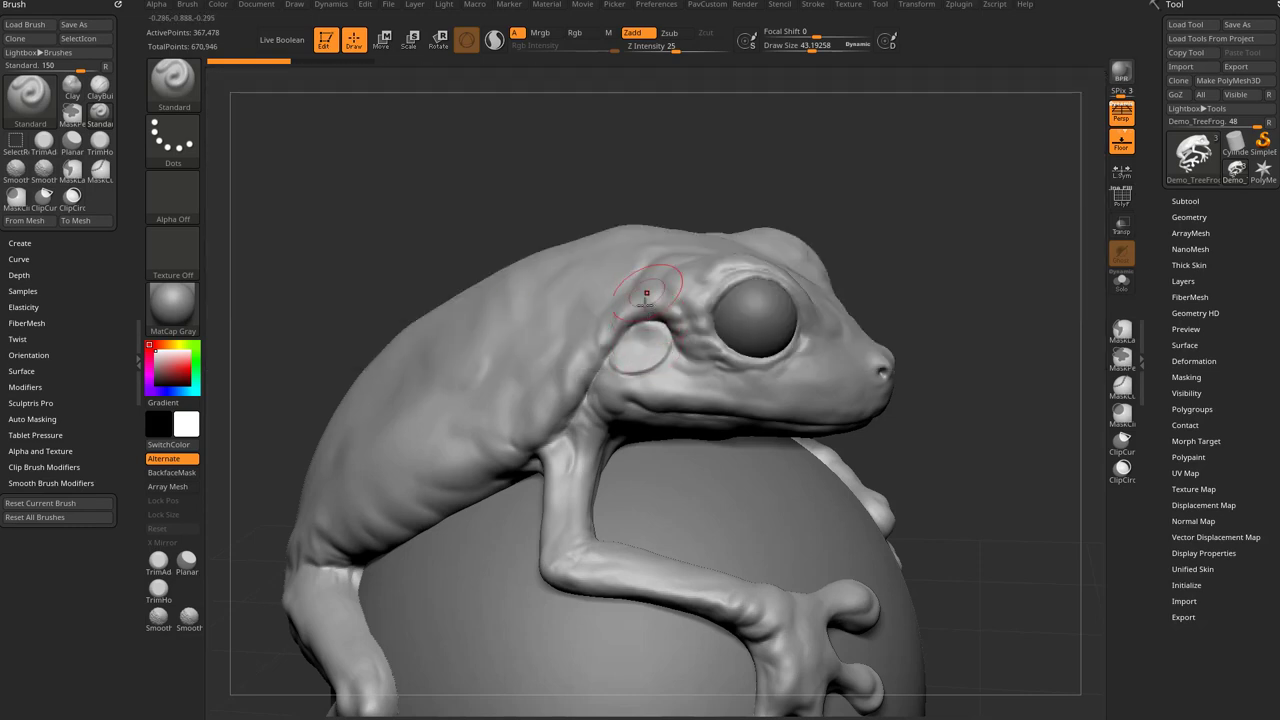
# Step: Try smoothing the ear and the skin behind the eye with the current Smooth brush, and undo it
pyautogui.press('shift')
pyautogui.moveTo(569, 374)
pyautogui.keyDown('shift'); pyautogui.mouseDown()
pyautogui.moveTo(620, 336)
pyautogui.moveTo(658, 343)
pyautogui.mouseUp(); pyautogui.keyUp('shift')
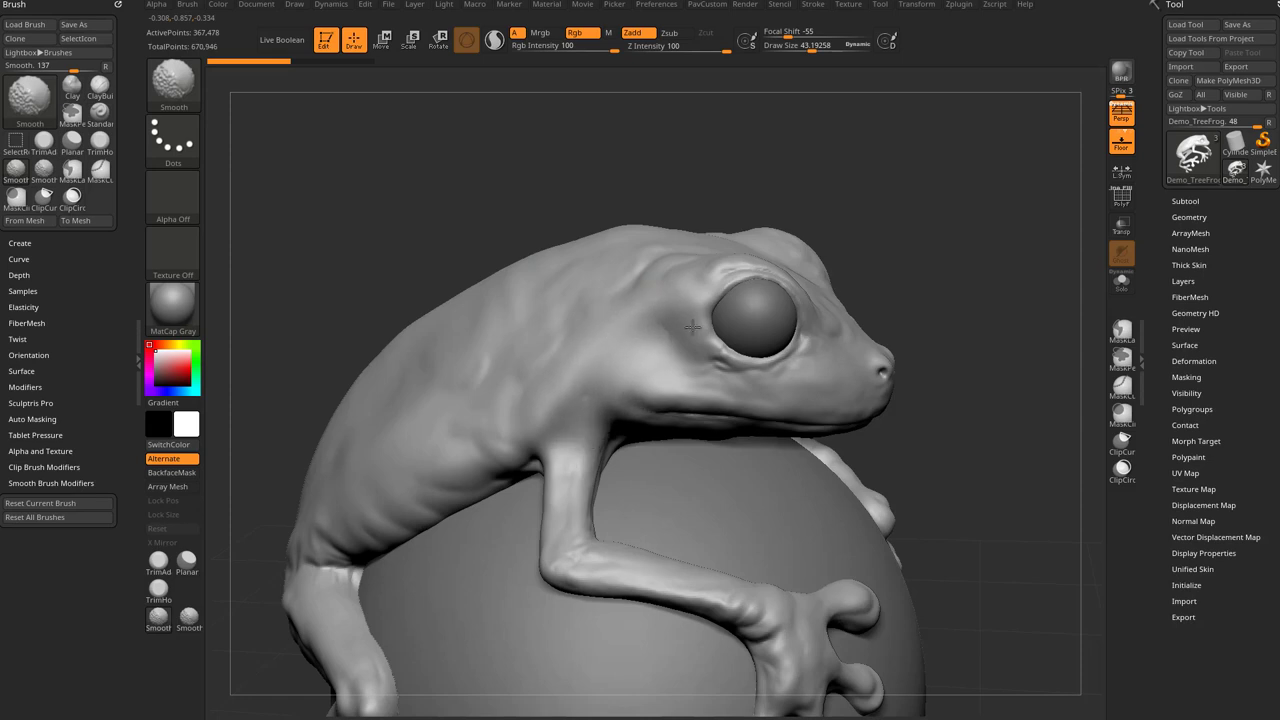
pyautogui.hotkey('ctrl', 'z')
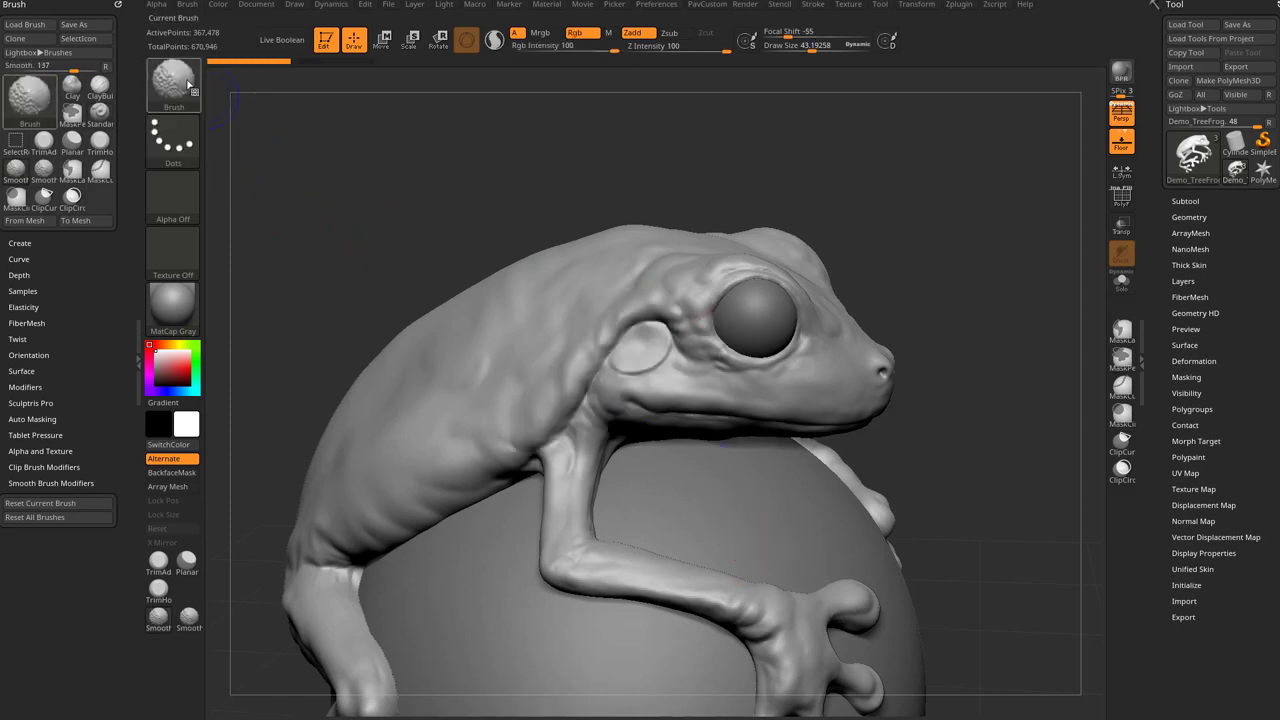
# Step: Expand the Smooth Brush Modifiers settings and test smoothing strokes around the frog's ear and eye, undoing each one
pyautogui.press('shift')
pyautogui.click(37, 483)
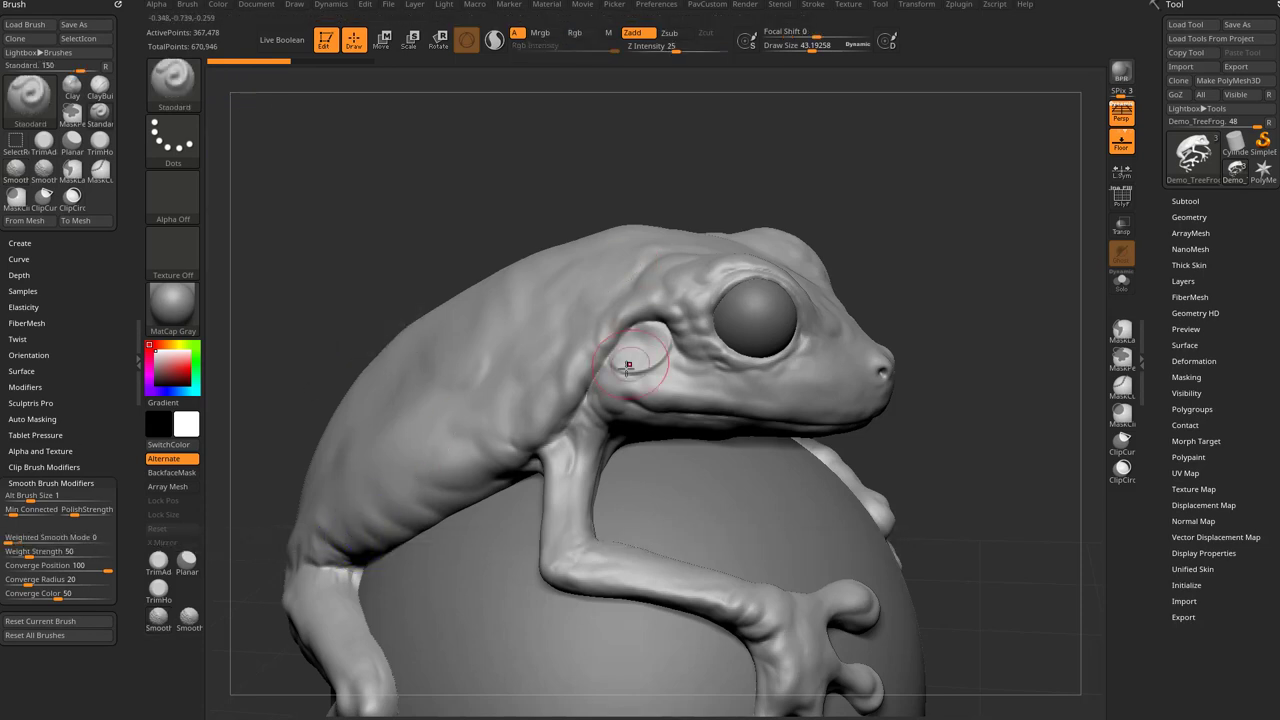
pyautogui.moveTo(643, 280)
pyautogui.keyDown('shift'); pyautogui.mouseDown()
pyautogui.moveTo(614, 329)
pyautogui.moveTo(600, 320)
pyautogui.mouseUp(); pyautogui.keyUp('shift')
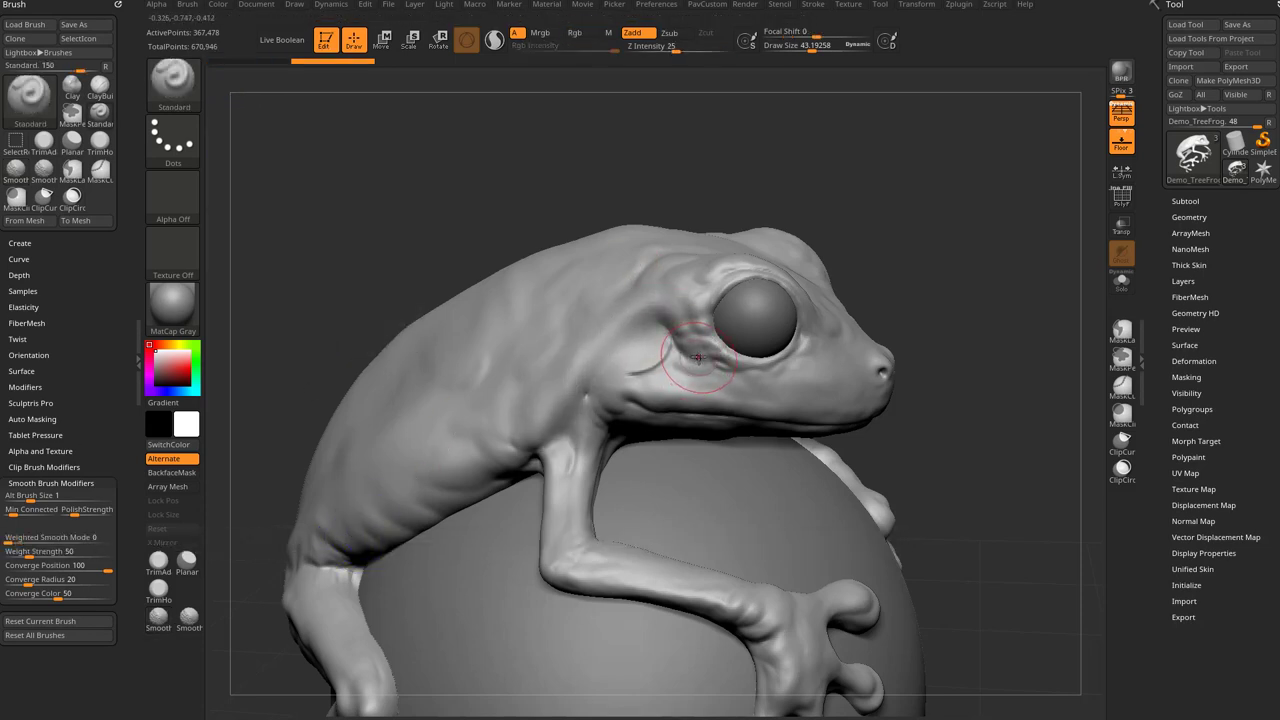
pyautogui.hotkey('ctrl', 'z')
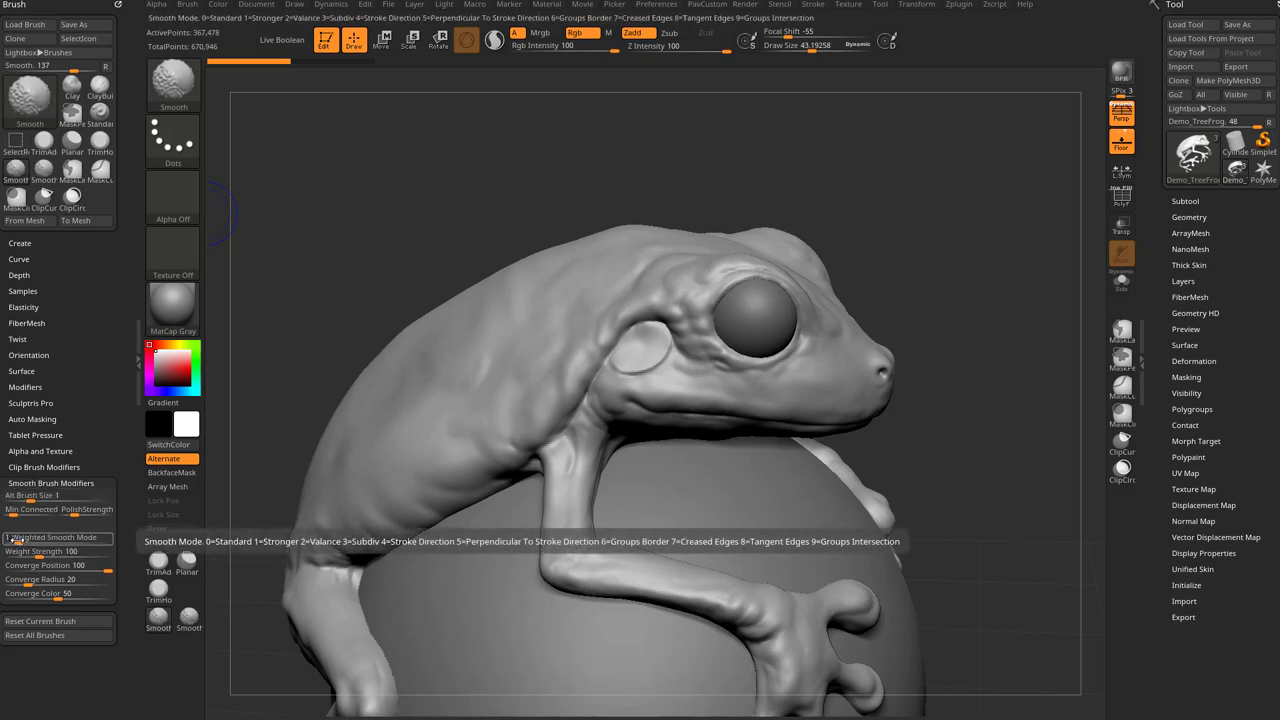
pyautogui.moveTo(706, 292)
pyautogui.keyDown('shift'); pyautogui.mouseDown()
pyautogui.moveTo(645, 322)
pyautogui.moveTo(602, 385)
pyautogui.moveTo(698, 348)
pyautogui.mouseUp(); pyautogui.keyUp('shift')
pyautogui.hotkey('ctrl', 'z')
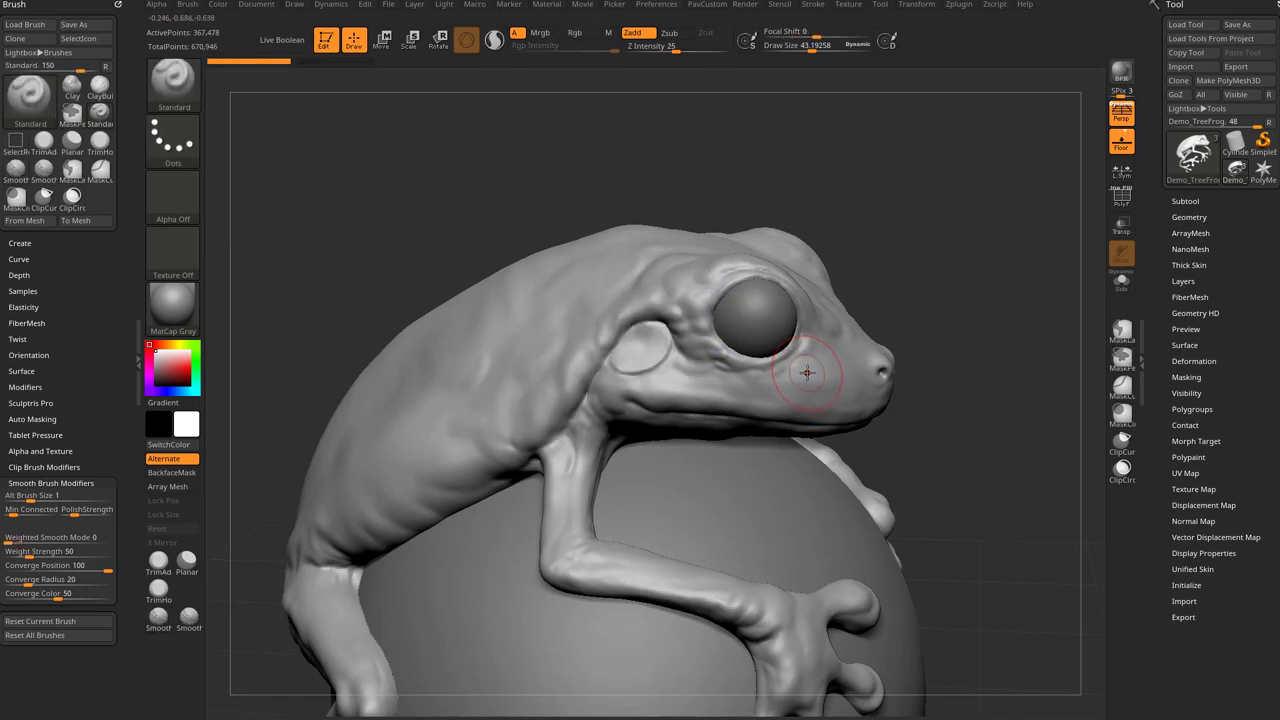
# Step: Lower the Smooth brush's Z Intensity to 26 and try it around the ear, undoing the stroke
pyautogui.keyDown('shift'); pyautogui.click(708, 50); pyautogui.keyUp('shift')
pyautogui.moveTo(708, 49); pyautogui.dragTo(676, 49)
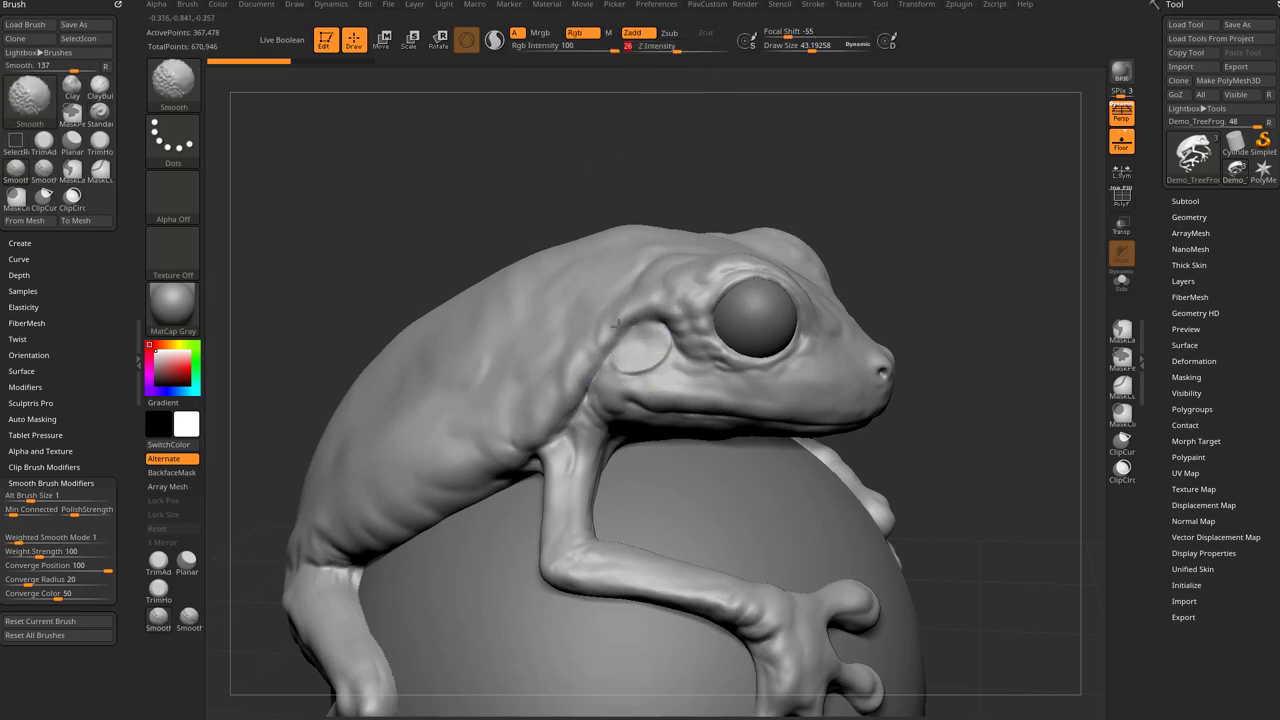
pyautogui.keyDown('shift'); pyautogui.moveTo(598, 348); pyautogui.dragTo(657, 295); pyautogui.keyUp('shift')
pyautogui.hotkey('ctrl', 'z')
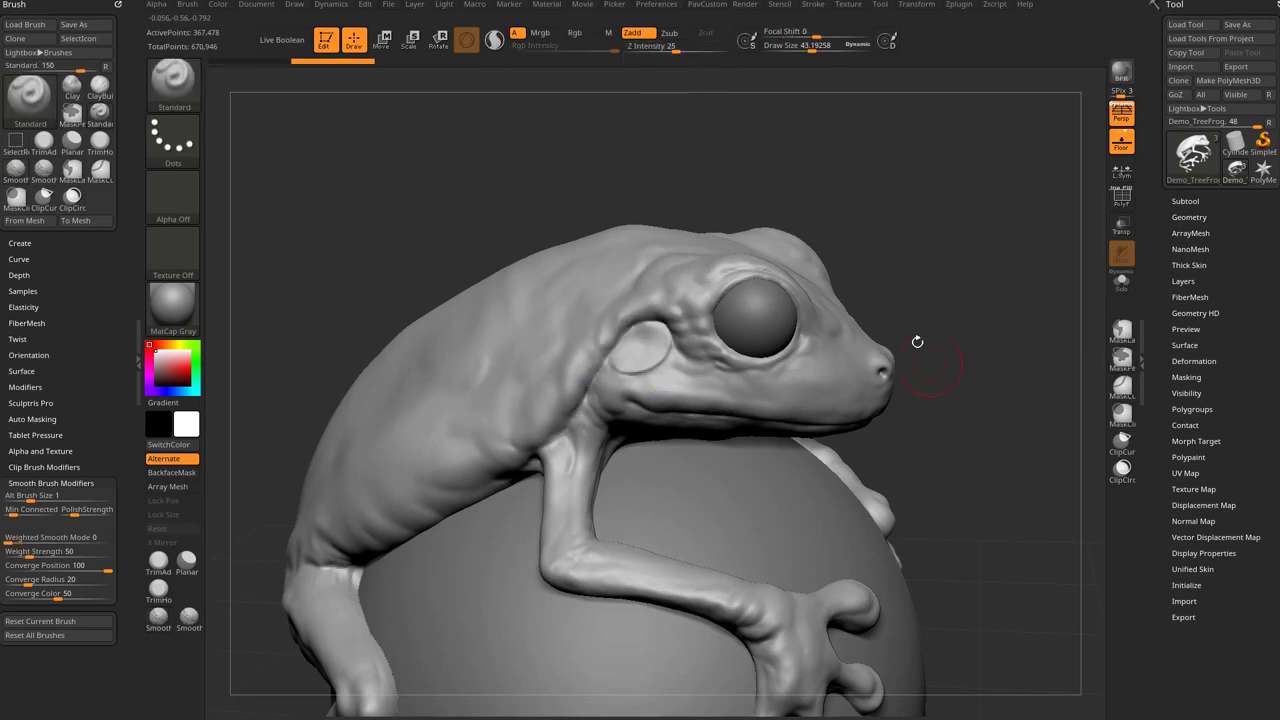
# Step: Set the Smooth brush's Z Intensity to 100 and test it on the frog's head and front leg, undoing the strokes
pyautogui.keyDown('shift'); pyautogui.click(703, 50); pyautogui.keyUp('shift')
pyautogui.write('100')
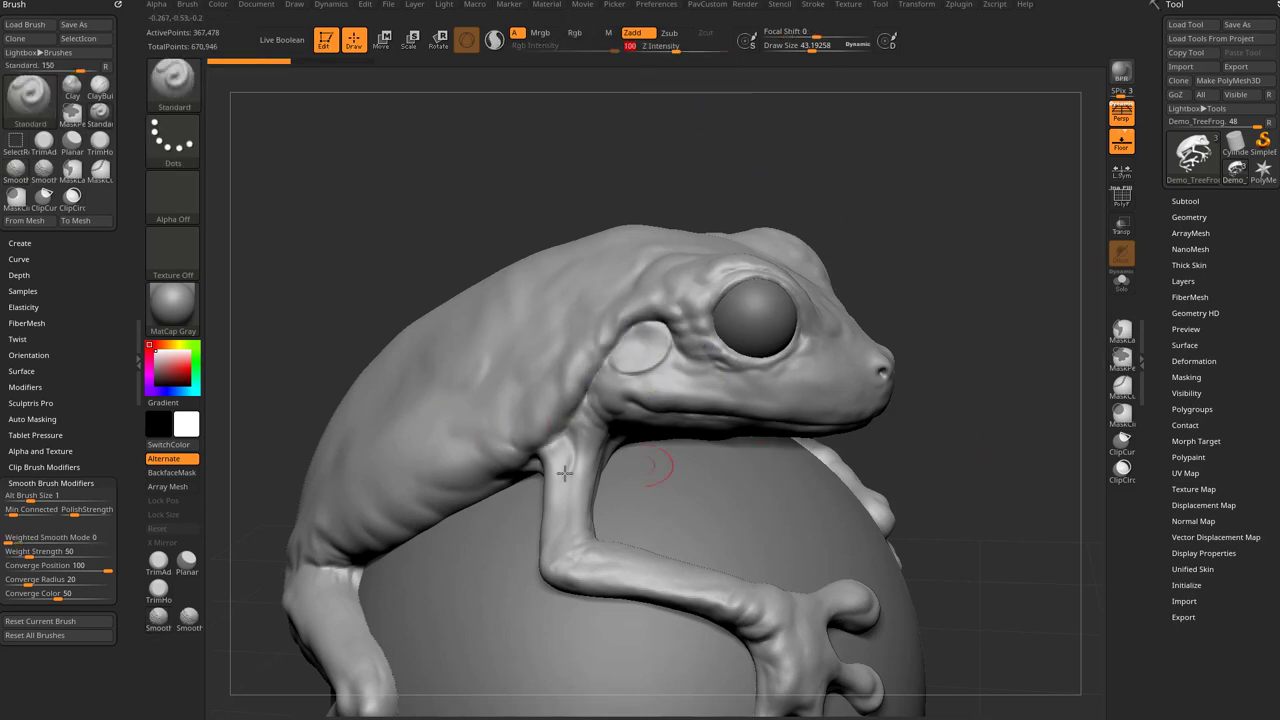
pyautogui.moveTo(748, 302)
pyautogui.keyDown('shift'); pyautogui.mouseDown()
pyautogui.moveTo(671, 312)
pyautogui.moveTo(697, 293)
pyautogui.moveTo(709, 363)
pyautogui.moveTo(613, 347)
pyautogui.moveTo(638, 392)
pyautogui.moveTo(565, 388)
pyautogui.mouseUp(); pyautogui.keyUp('shift')
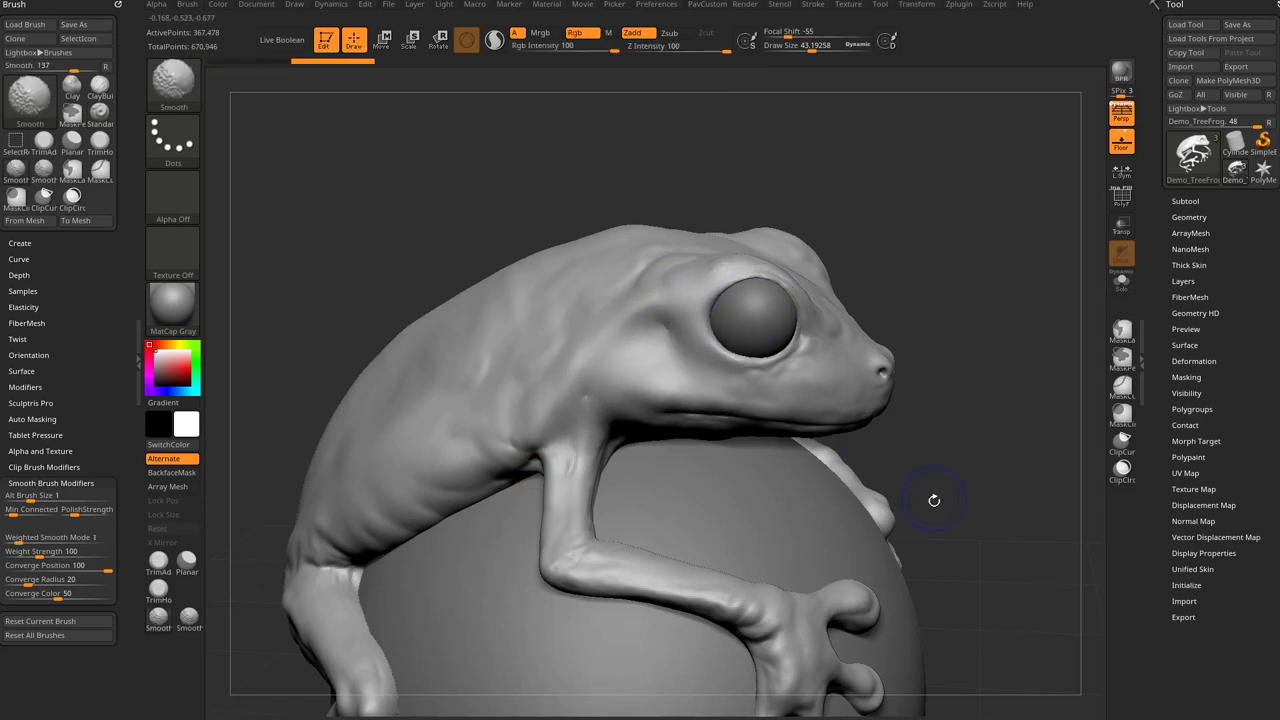
pyautogui.hotkey('ctrl', 'z')
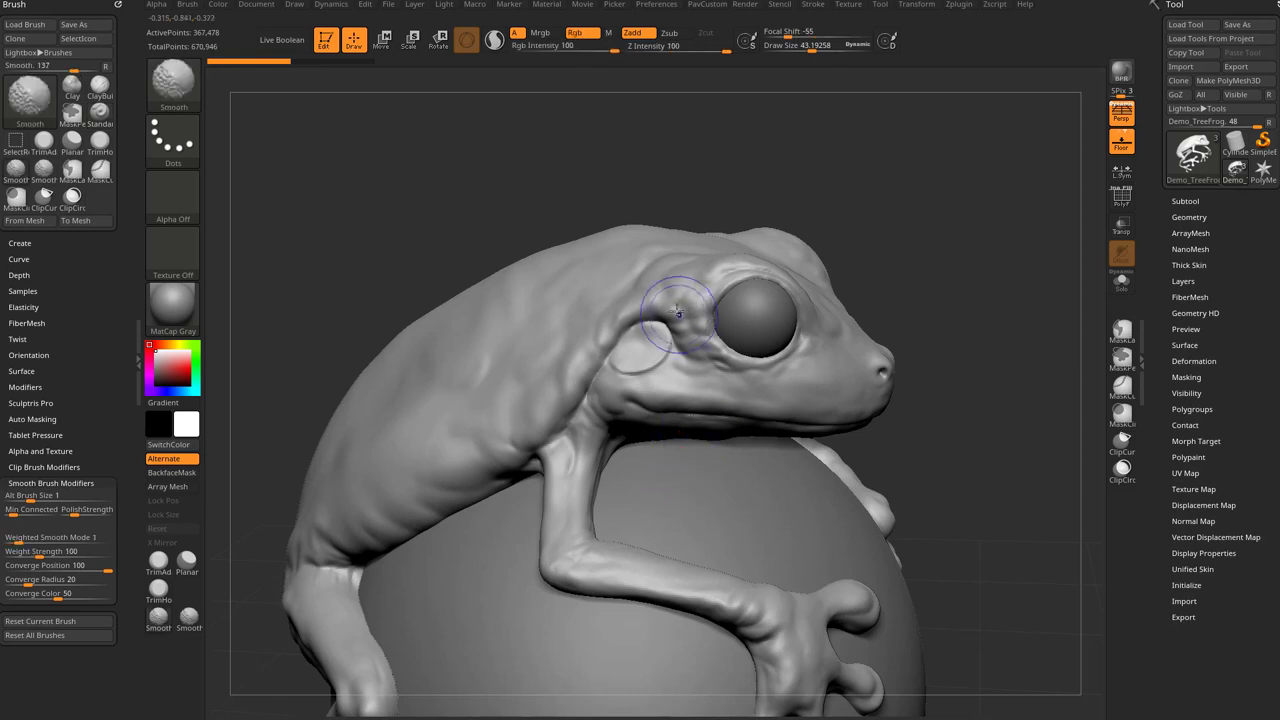
pyautogui.moveTo(657, 288)
pyautogui.keyDown('shift'); pyautogui.mouseDown()
pyautogui.moveTo(686, 305)
pyautogui.moveTo(592, 375)
pyautogui.moveTo(683, 322)
pyautogui.mouseUp(); pyautogui.keyUp('shift')
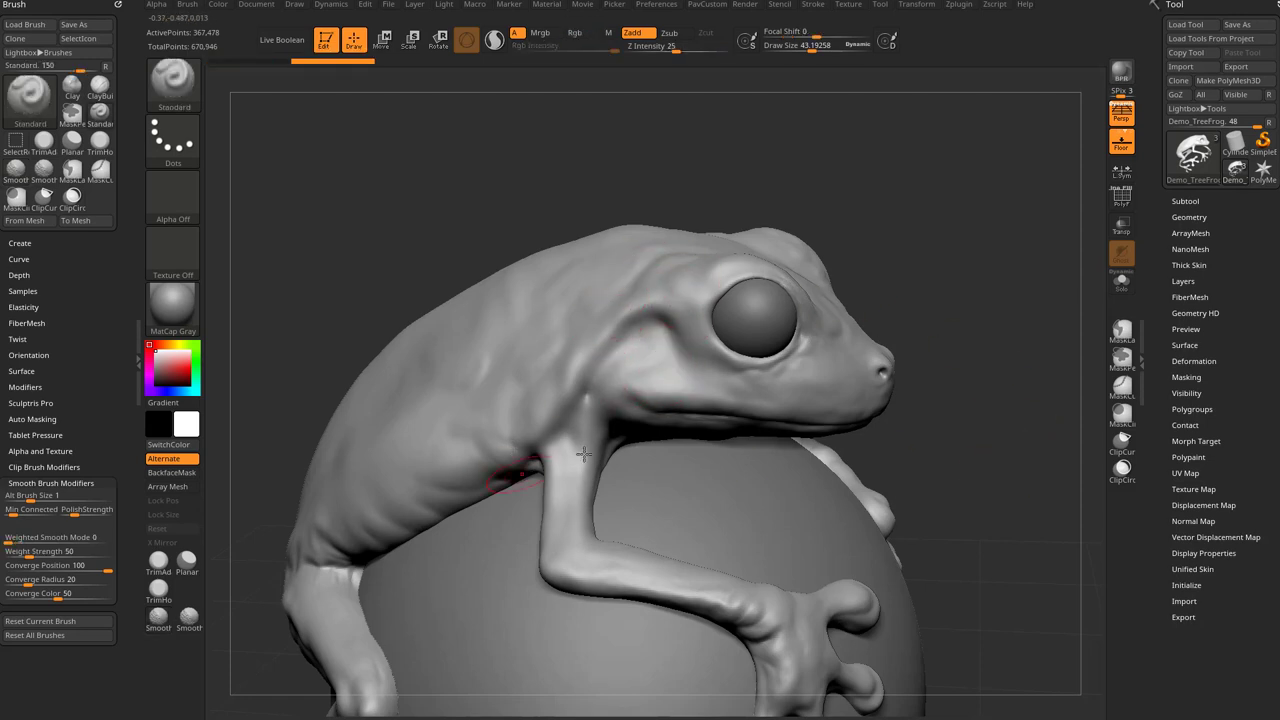
pyautogui.hotkey('ctrl', 'z')
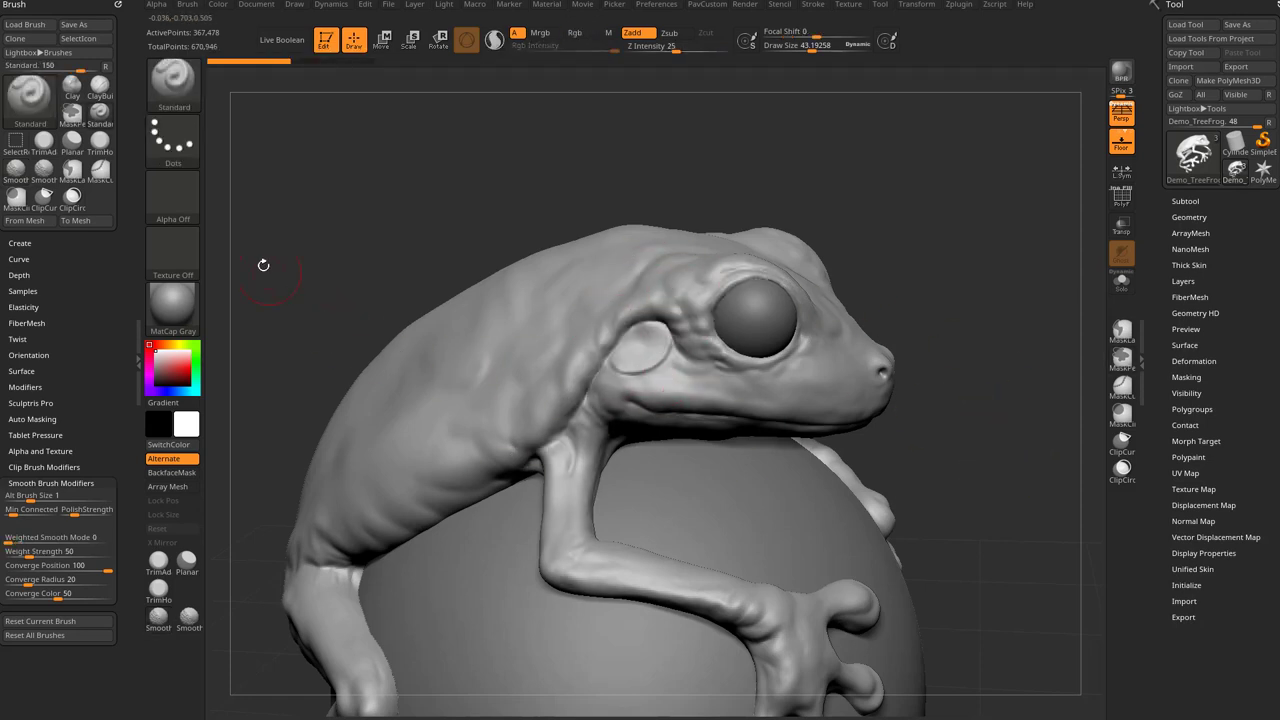
# Step: Choose SmoothAlt as the smoothing brush and skip its note until the next restart
pyautogui.press('b')
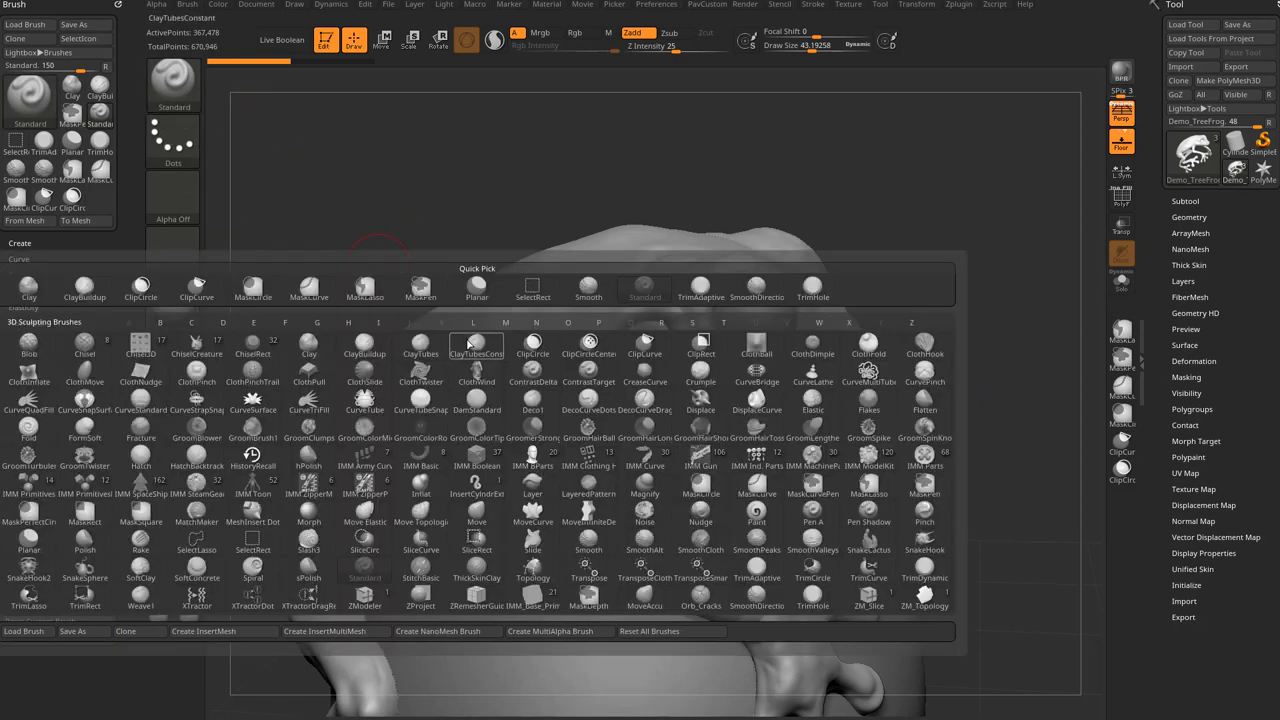
pyautogui.press('s')
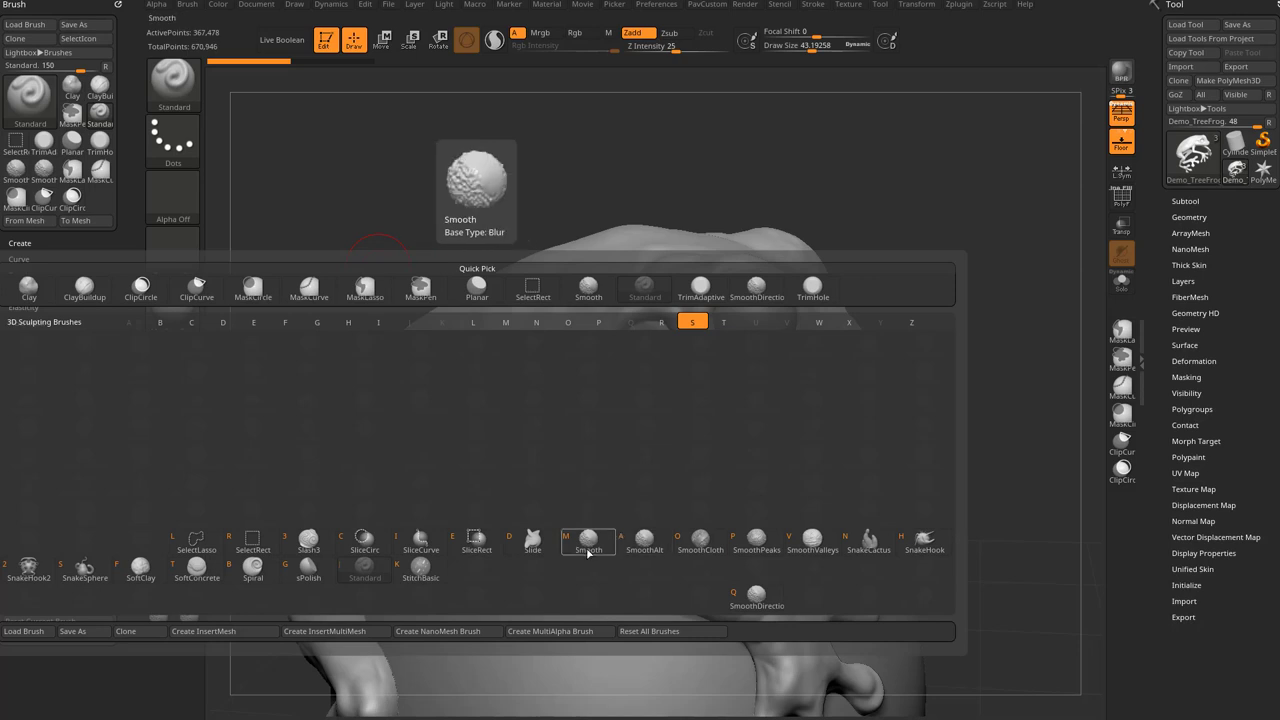
pyautogui.click(643, 546)
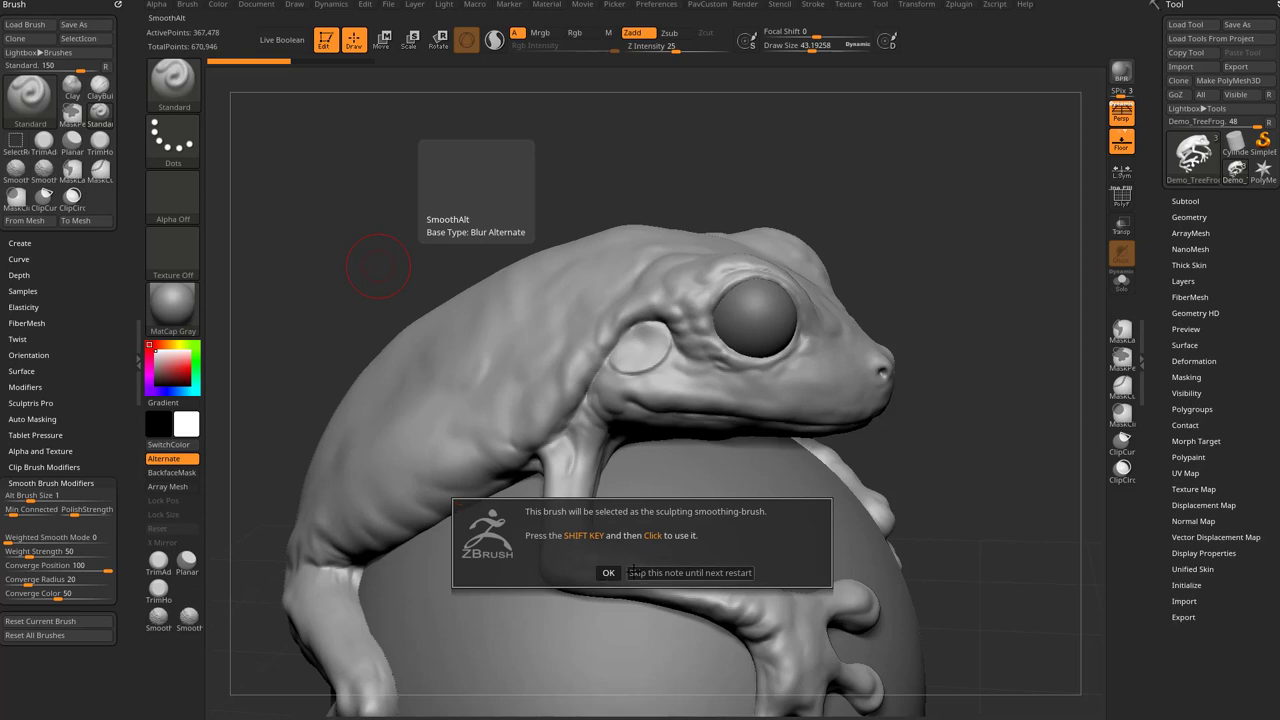
pyautogui.click(636, 572)
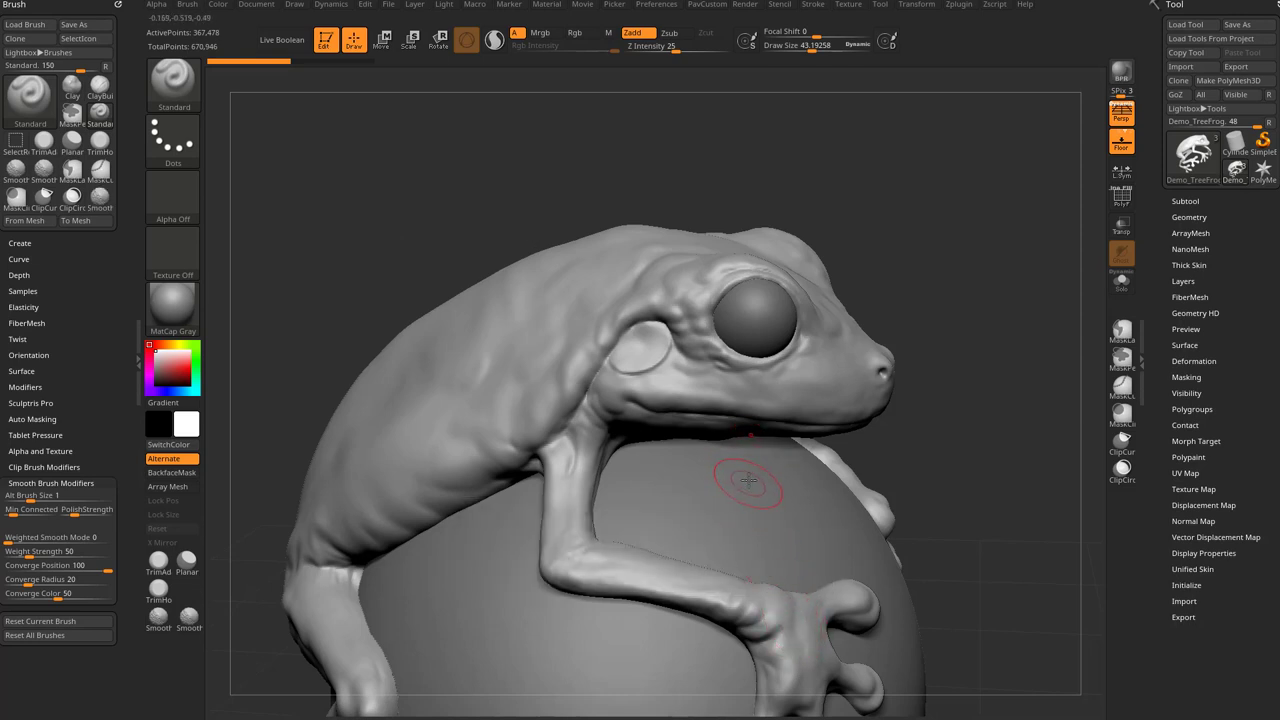
# Step: Try SmoothAlt strokes over the frog's ear and the area behind the eye, undoing them
pyautogui.press('shift')
pyautogui.press('shift')
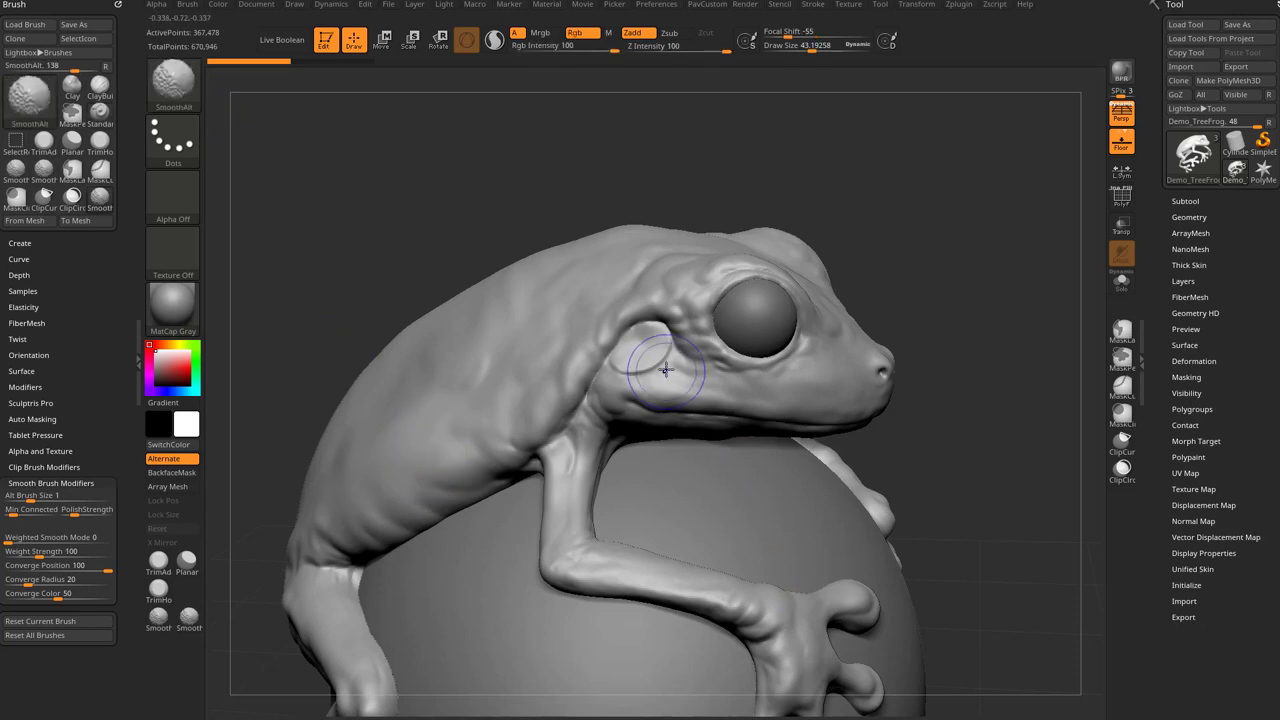
pyautogui.moveTo(667, 369)
pyautogui.keyDown('shift'); pyautogui.mouseDown()
pyautogui.moveTo(686, 299)
pyautogui.moveTo(655, 300)
pyautogui.moveTo(655, 332)
pyautogui.moveTo(672, 286)
pyautogui.mouseUp(); pyautogui.keyUp('shift')
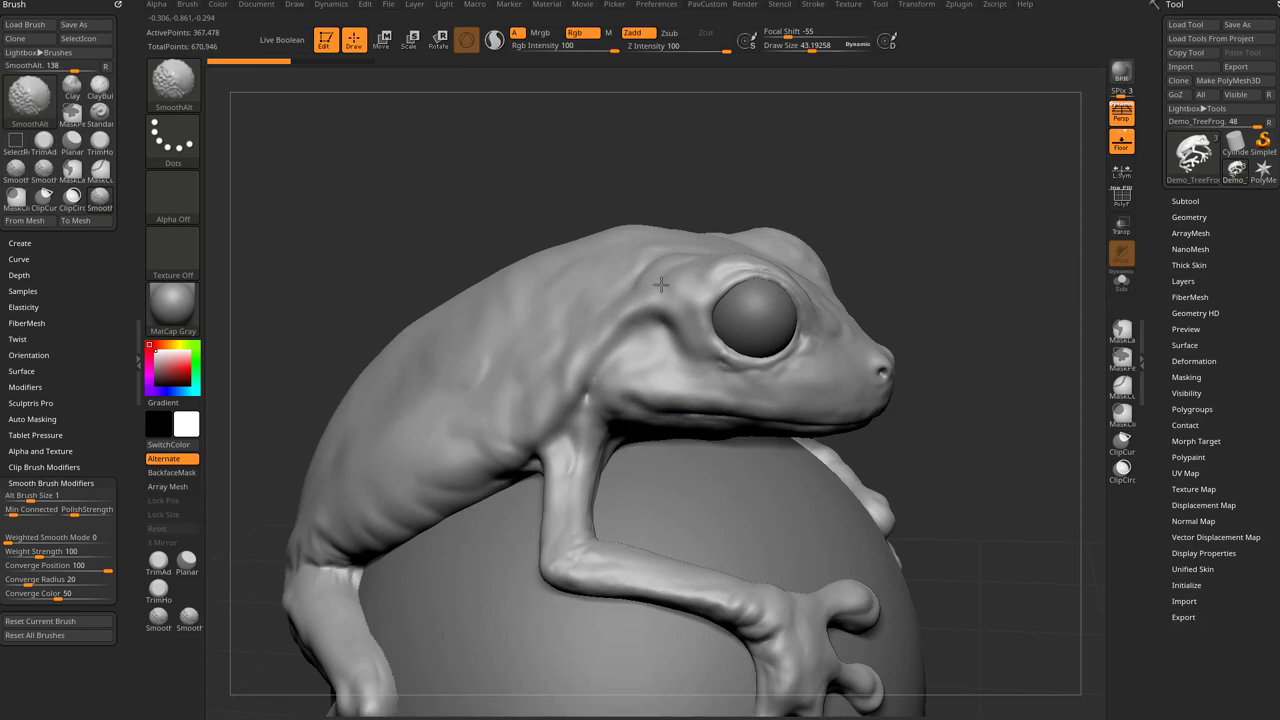
pyautogui.hotkey('ctrl', 'z')
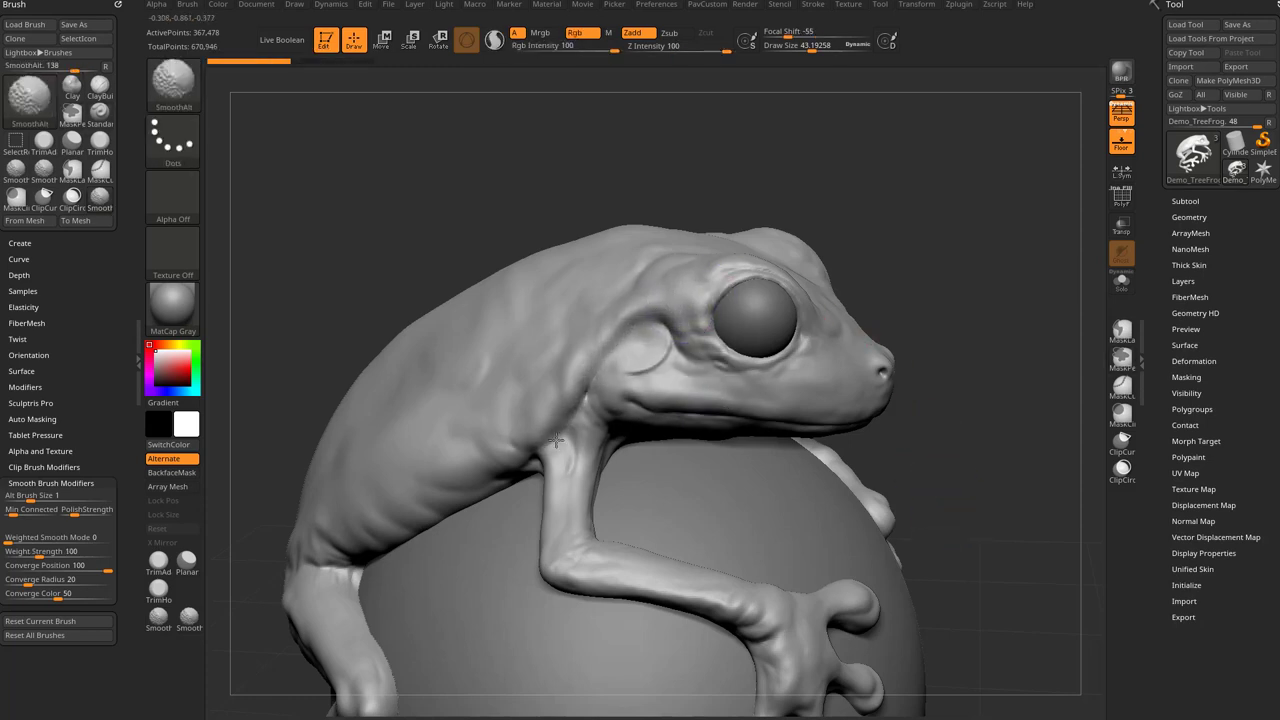
pyautogui.keyDown('shift'); pyautogui.moveTo(632, 372); pyautogui.dragTo(662, 330); pyautogui.keyUp('shift')
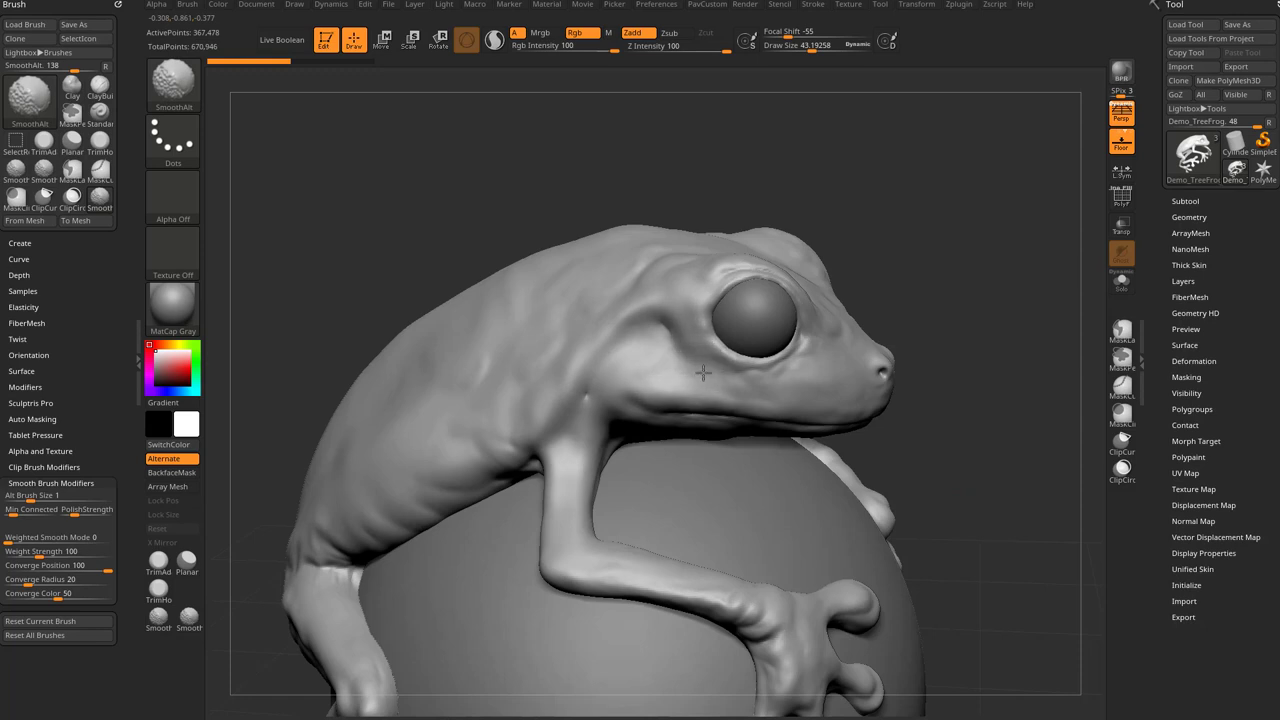
pyautogui.hotkey('ctrl', 'z')
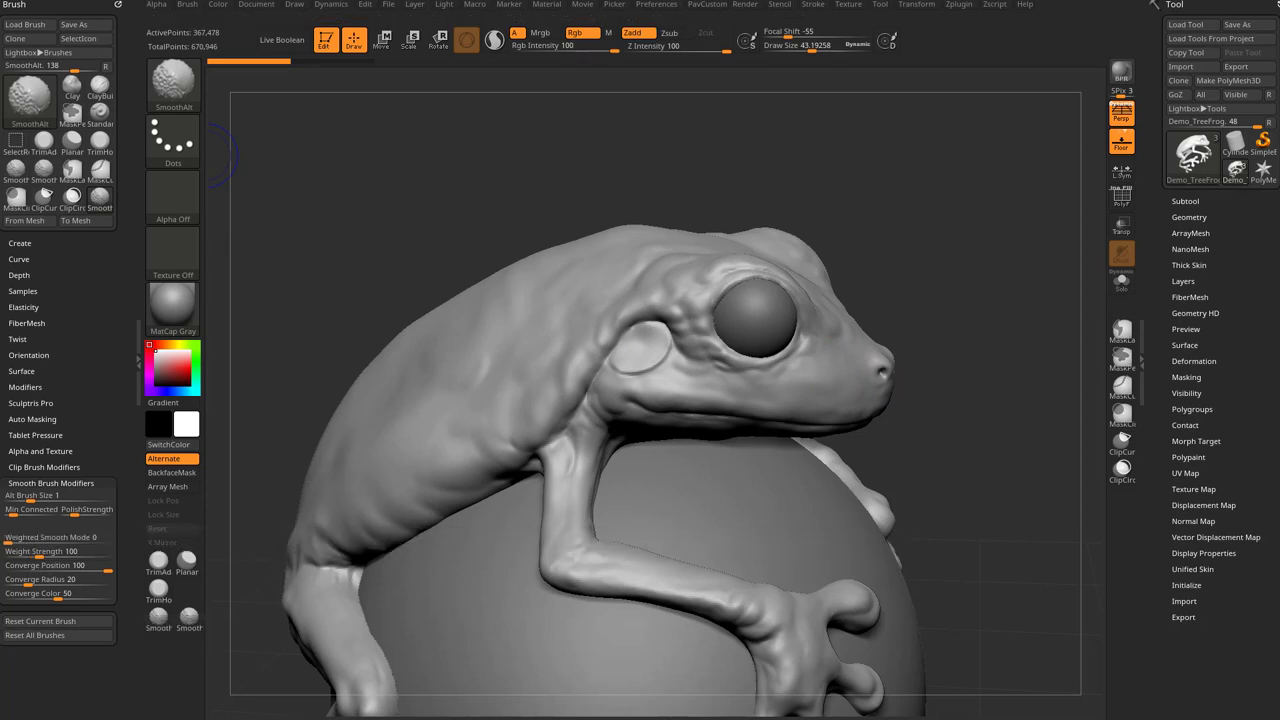
# Step: Set the SmoothAlt brush's Weighted Smooth Mode to 1
pyautogui.click(14, 539)
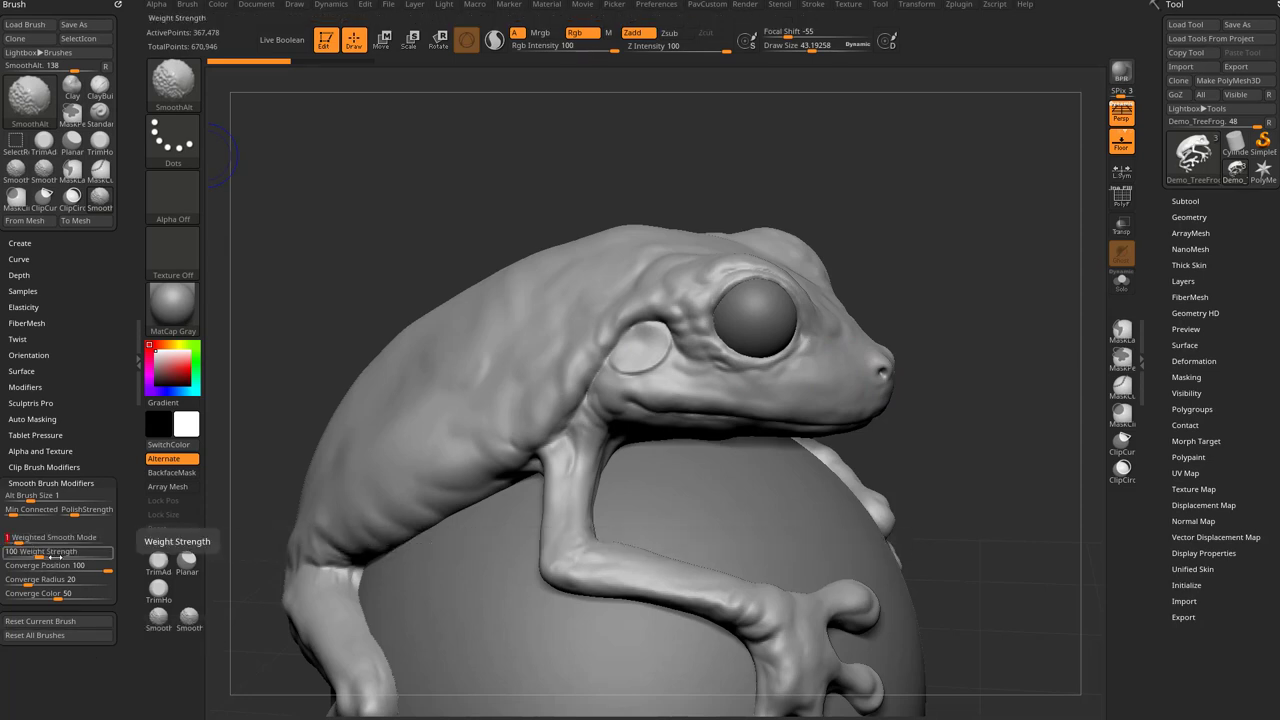
pyautogui.write('50')
pyautogui.press('Return')
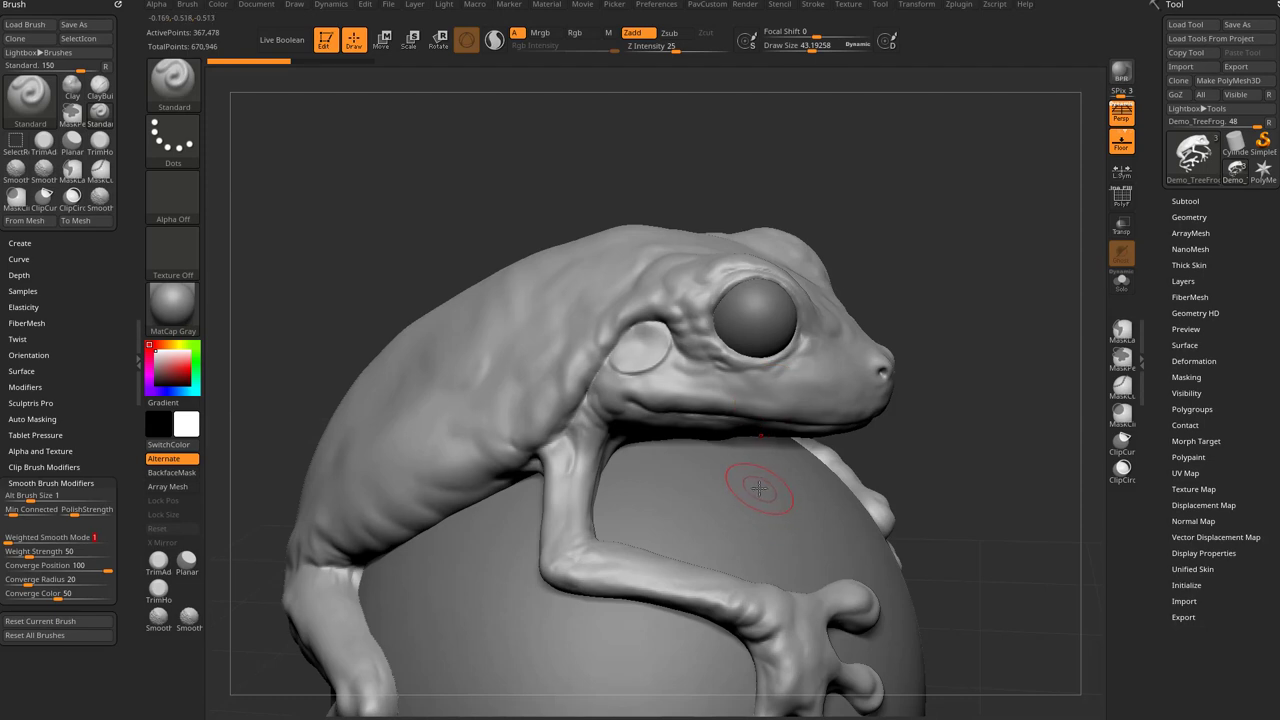
# Step: Try SmoothAlt strokes in Weighted Smooth Mode 1 over the frog's ear, eye area and front leg, undoing them
pyautogui.moveTo(678, 318)
pyautogui.keyDown('shift'); pyautogui.mouseDown()
pyautogui.moveTo(608, 340)
pyautogui.moveTo(668, 306)
pyautogui.moveTo(709, 326)
pyautogui.moveTo(599, 360)
pyautogui.moveTo(636, 405)
pyautogui.mouseUp(); pyautogui.keyUp('shift')
pyautogui.hotkey('ctrl', 'z')
pyautogui.moveTo(728, 306)
pyautogui.keyDown('shift'); pyautogui.mouseDown()
pyautogui.moveTo(676, 305)
pyautogui.moveTo(578, 415)
pyautogui.moveTo(800, 376)
pyautogui.mouseUp(); pyautogui.keyUp('shift')
pyautogui.hotkey('ctrl', 'z')
pyautogui.moveTo(704, 300)
pyautogui.keyDown('shift'); pyautogui.mouseDown()
pyautogui.moveTo(694, 306)
pyautogui.moveTo(720, 330)
pyautogui.moveTo(615, 355)
pyautogui.moveTo(660, 377)
pyautogui.moveTo(629, 359)
pyautogui.mouseUp(); pyautogui.keyUp('shift')
pyautogui.moveTo(558, 424)
pyautogui.keyDown('shift'); pyautogui.mouseDown()
pyautogui.moveTo(571, 486)
pyautogui.moveTo(640, 590)
pyautogui.mouseUp(); pyautogui.keyUp('shift')
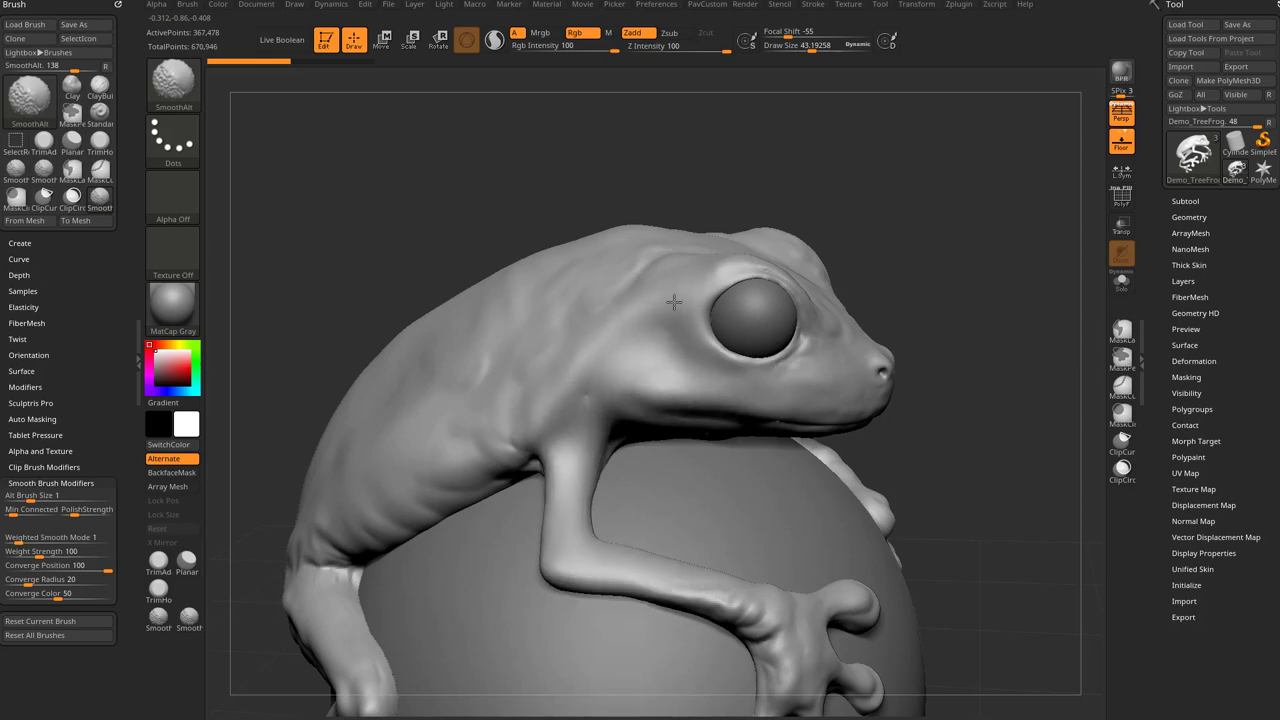
pyautogui.hotkey('ctrl', 'z')
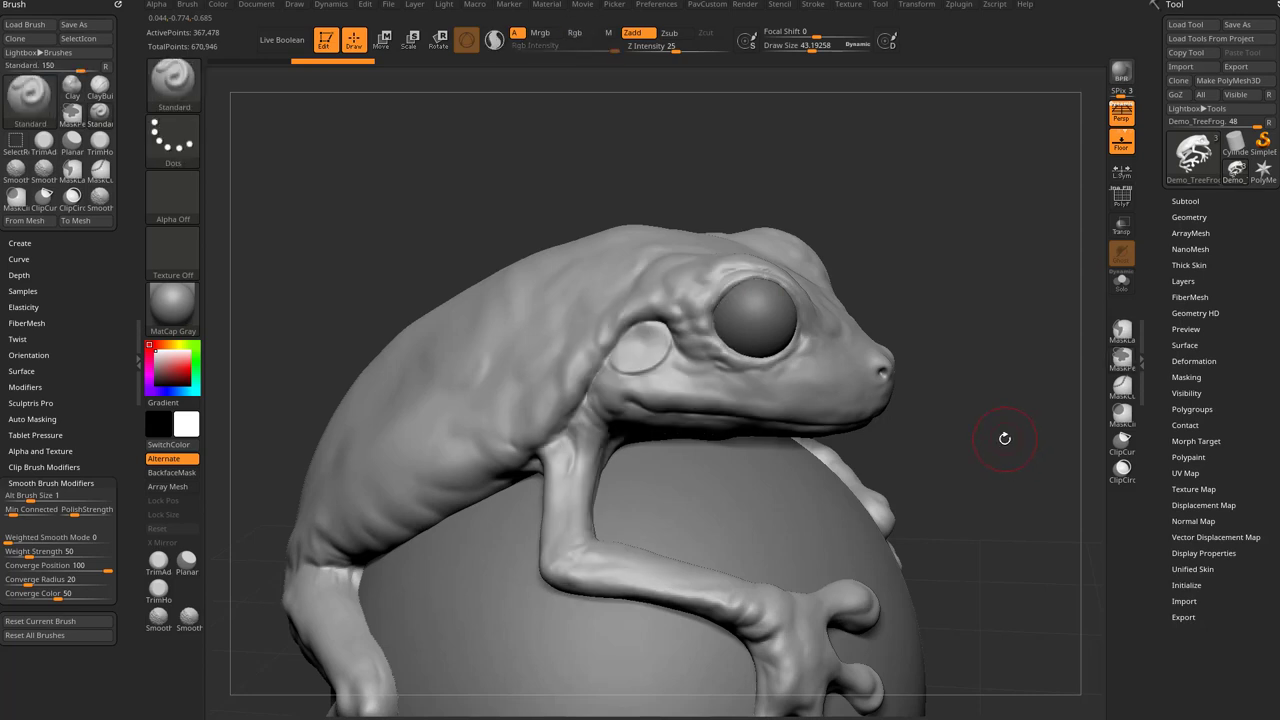
pyautogui.press('shift')
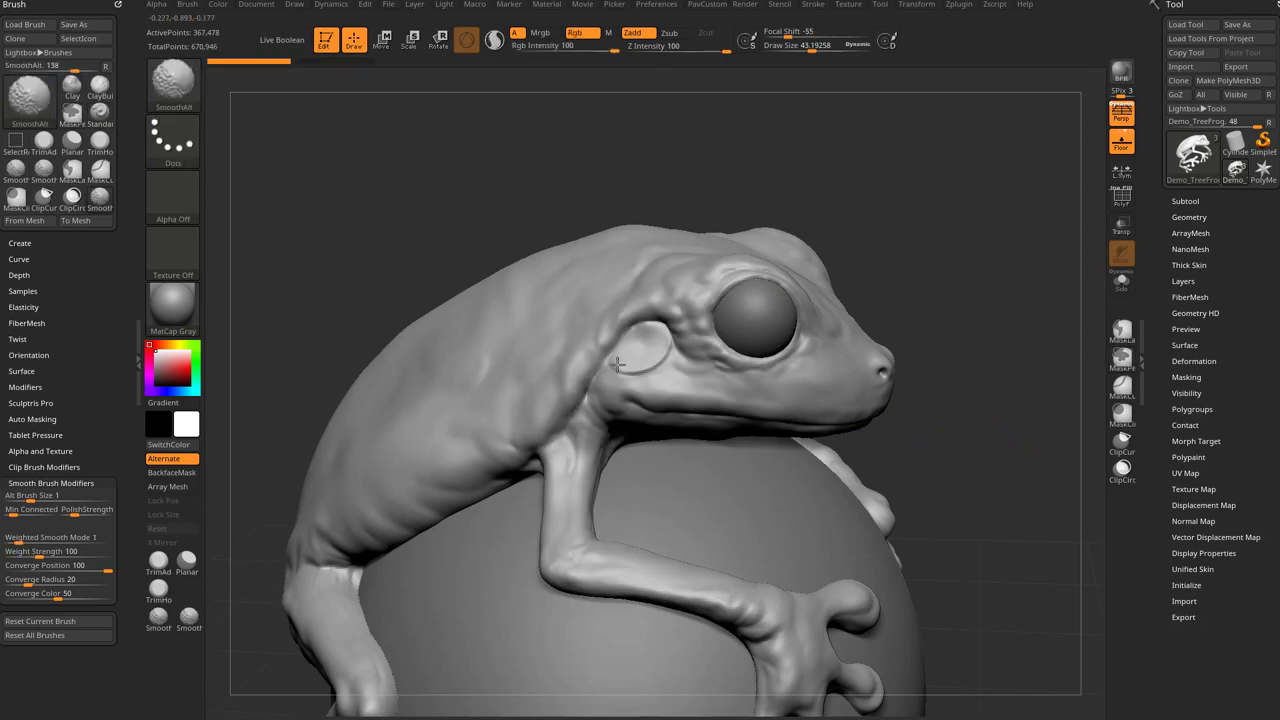
pyautogui.keyDown('shift'); pyautogui.moveTo(609, 399); pyautogui.dragTo(704, 291); pyautogui.keyUp('shift')
# Step: Reframe the frog and view the smoothing brushes available in the brush library
pyautogui.keyDown('alt'); pyautogui.moveTo(940, 420); pyautogui.dragTo(932, 370); pyautogui.keyUp('alt')
pyautogui.press('shift')
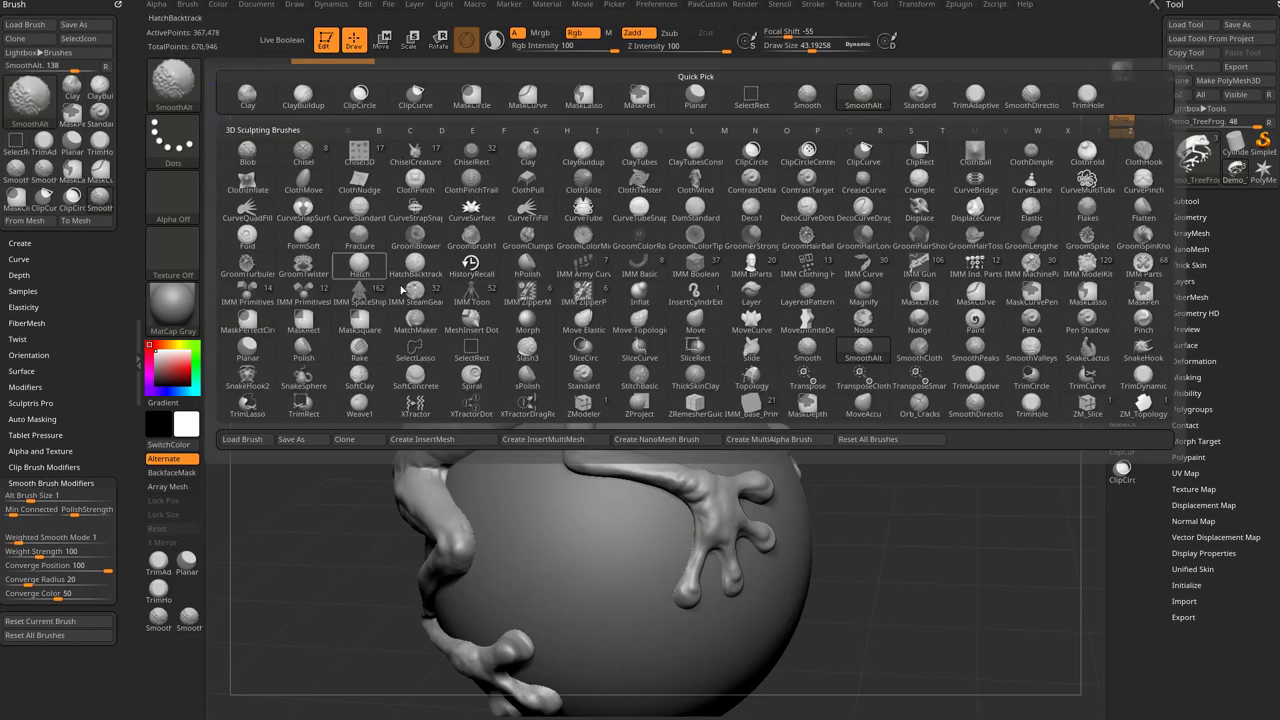
pyautogui.hotkey('shift', 'b')
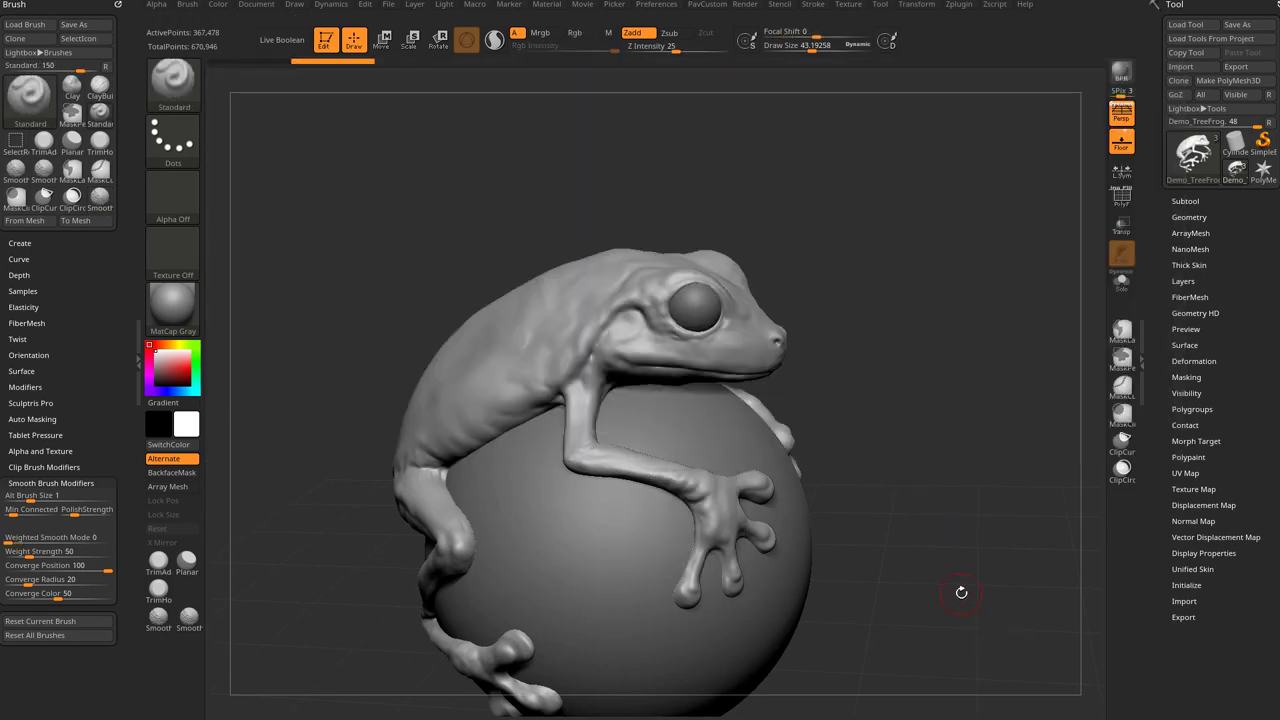
# Step: Leave Edit mode, always switching to 2.5D and skipping the note until restart, and clear the canvas
pyautogui.click(326, 42)
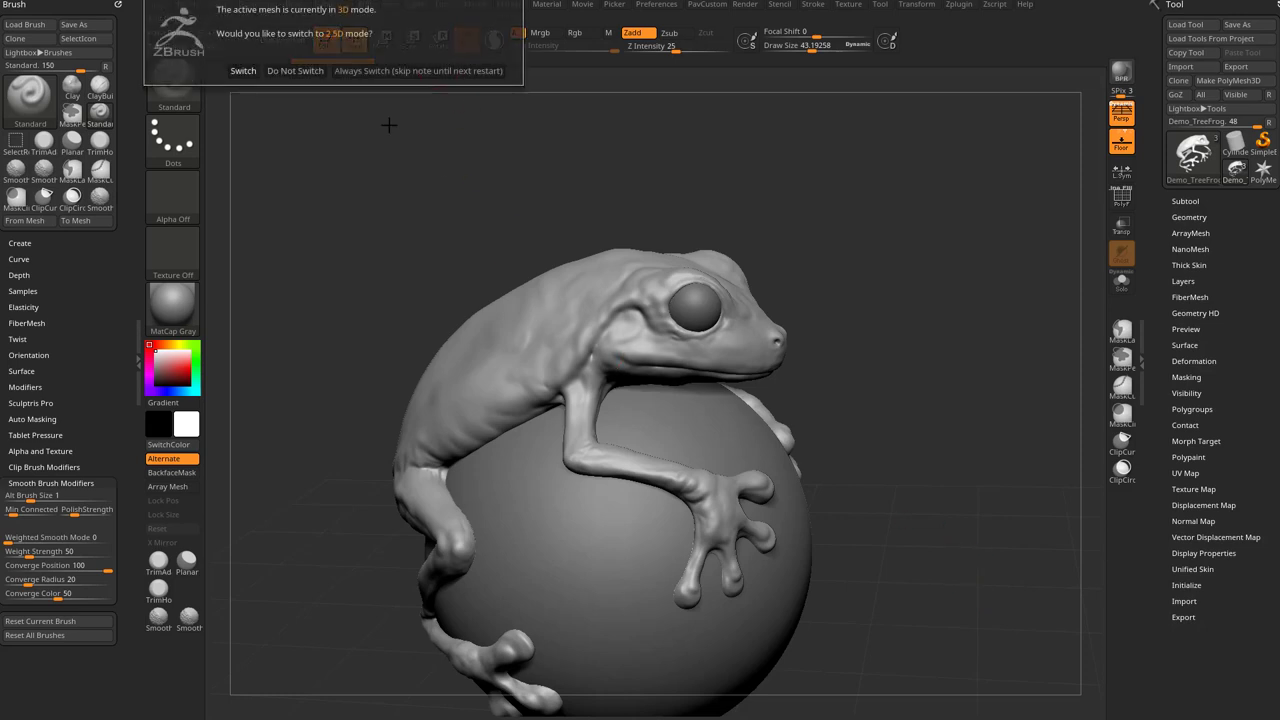
pyautogui.click(380, 71)
pyautogui.hotkey('ctrl', 'n')
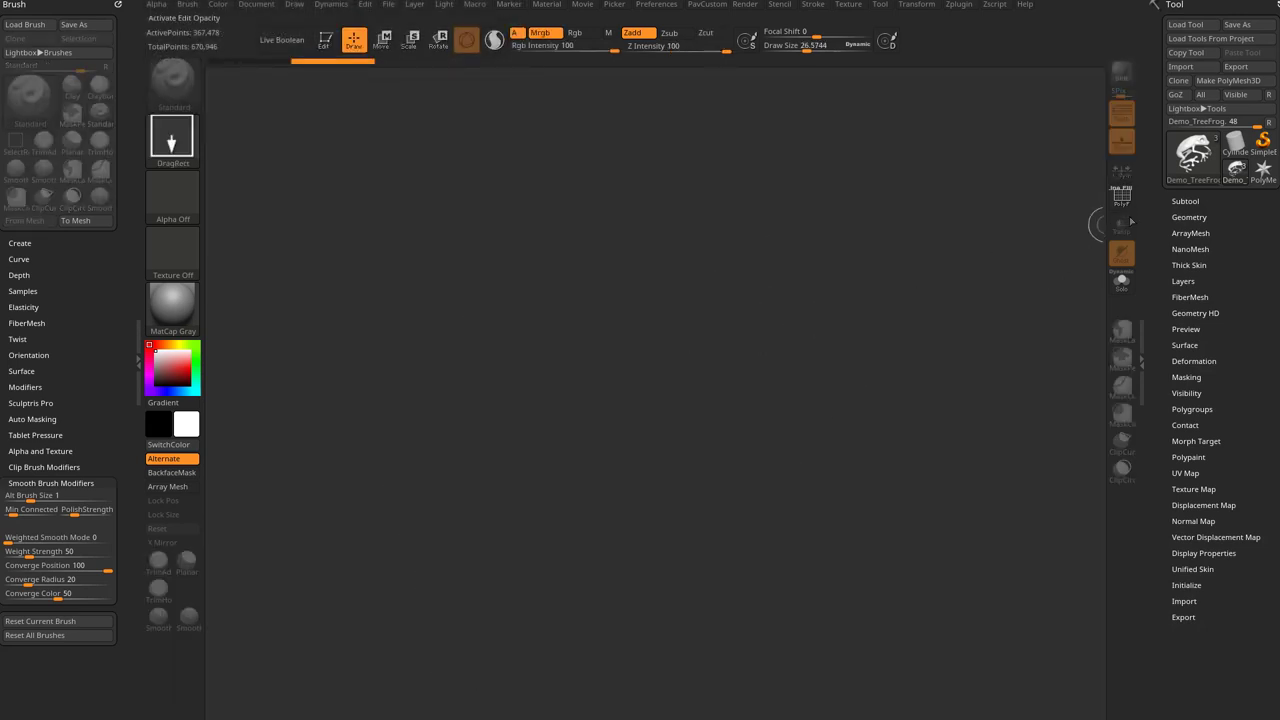
# Step: Draw a Sphere3D on the empty canvas and enter Edit mode
pyautogui.click(1191, 163)
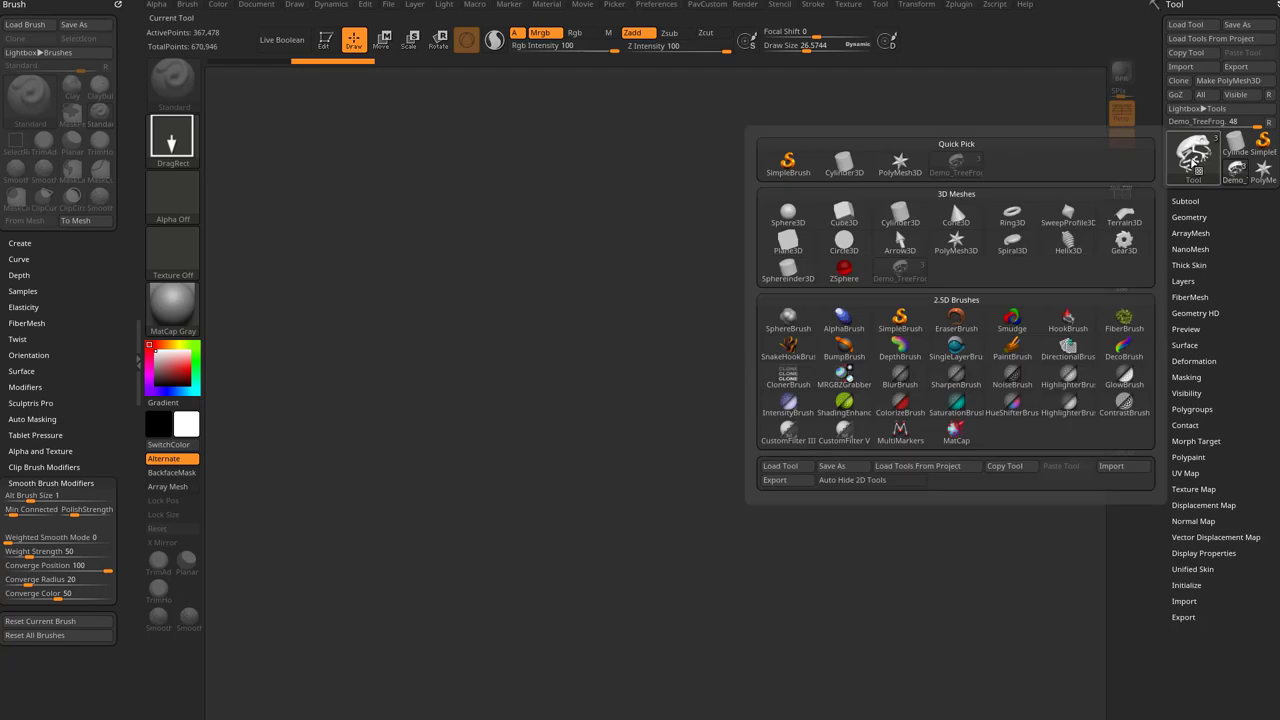
pyautogui.click(788, 213)
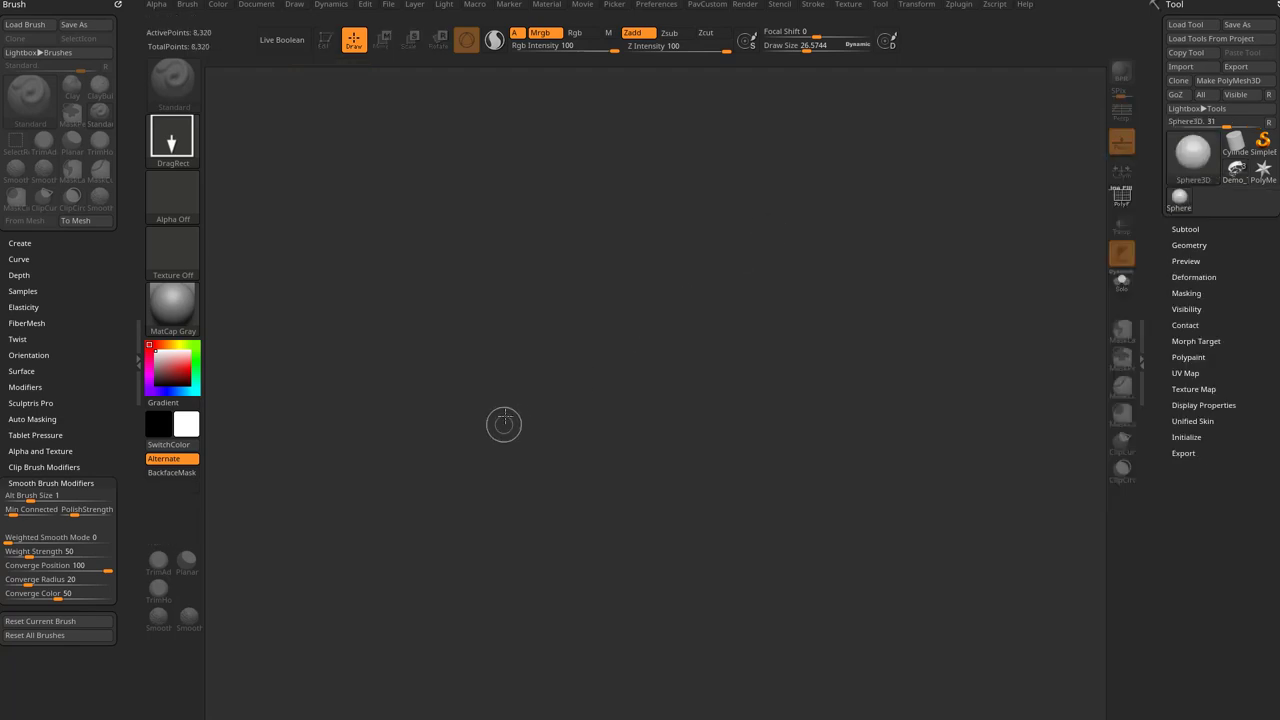
pyautogui.moveTo(506, 411); pyautogui.dragTo(551, 486)
pyautogui.click(325, 40)
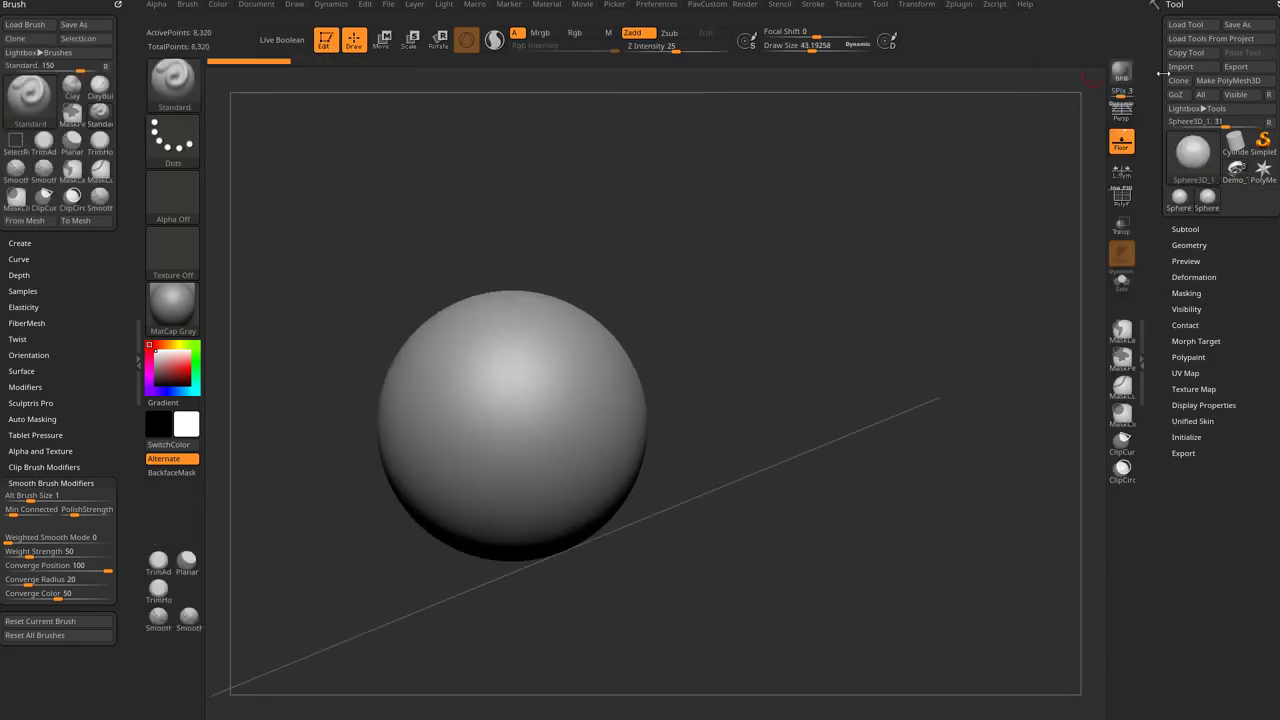
# Step: Convert the sphere to a PolyMesh3D and display its polyframe
pyautogui.click(1221, 80)
pyautogui.moveTo(986, 291)
pyautogui.keyDown('shift'); pyautogui.mouseDown()
pyautogui.moveTo(891, 301)
pyautogui.moveTo(975, 304)
pyautogui.mouseUp(); pyautogui.keyUp('shift')
pyautogui.hotkey('shift', 'f')
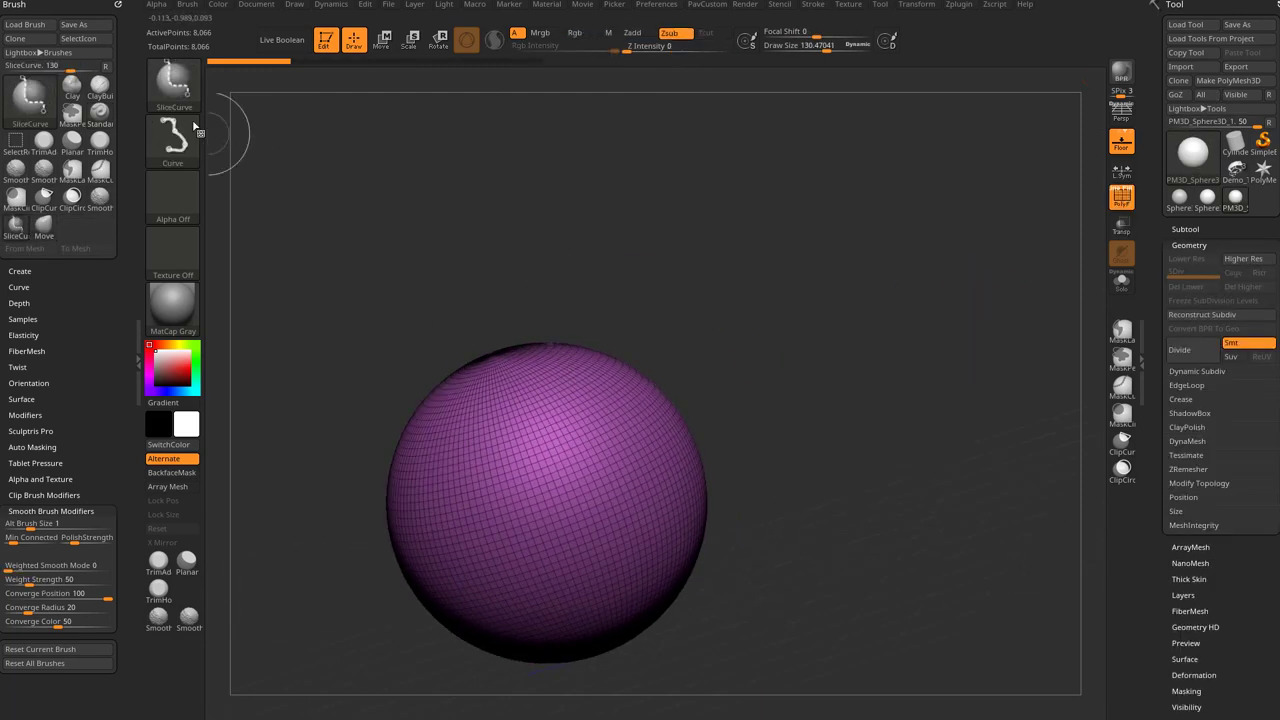
# Step: Slice the sphere into two polygroups with a bent SliceCurve line across its middle
pyautogui.click(188, 101)
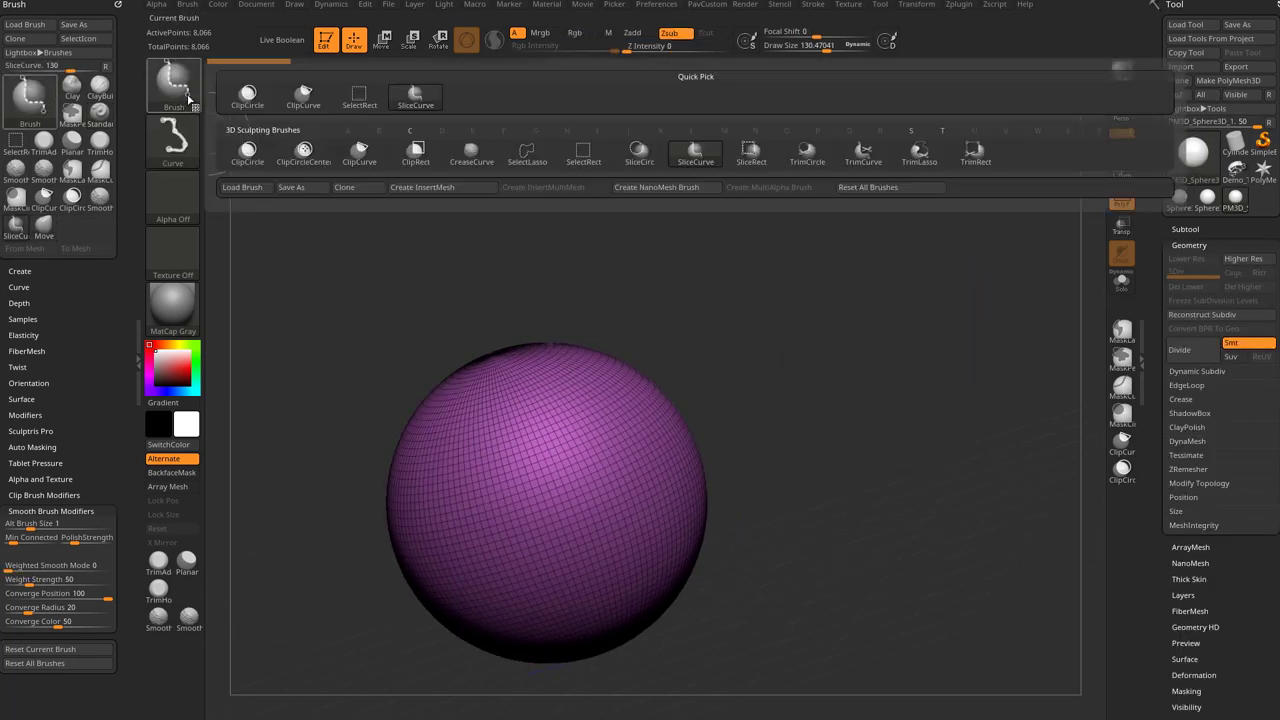
pyautogui.keyDown('ctrl'); pyautogui.keyDown('shift'); pyautogui.click(182, 92); pyautogui.keyUp('shift'); pyautogui.keyUp('ctrl')
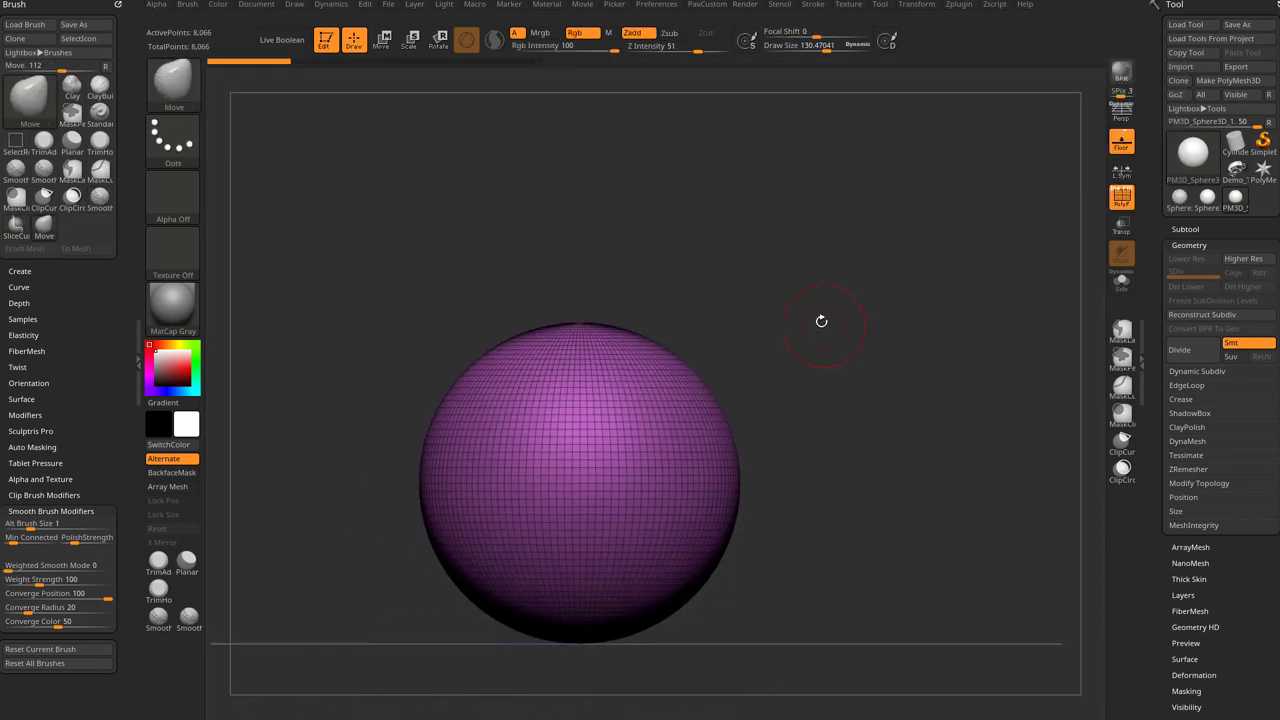
pyautogui.moveTo(335, 466)
pyautogui.keyDown('ctrl'); pyautogui.keyDown('shift'); pyautogui.mouseDown()
pyautogui.moveTo(533, 468)
pyautogui.moveTo(446, 428)
pyautogui.moveTo(471, 403)
pyautogui.moveTo(512, 468)
pyautogui.moveTo(558, 486)
pyautogui.mouseUp(); pyautogui.keyUp('shift'); pyautogui.keyUp('ctrl')
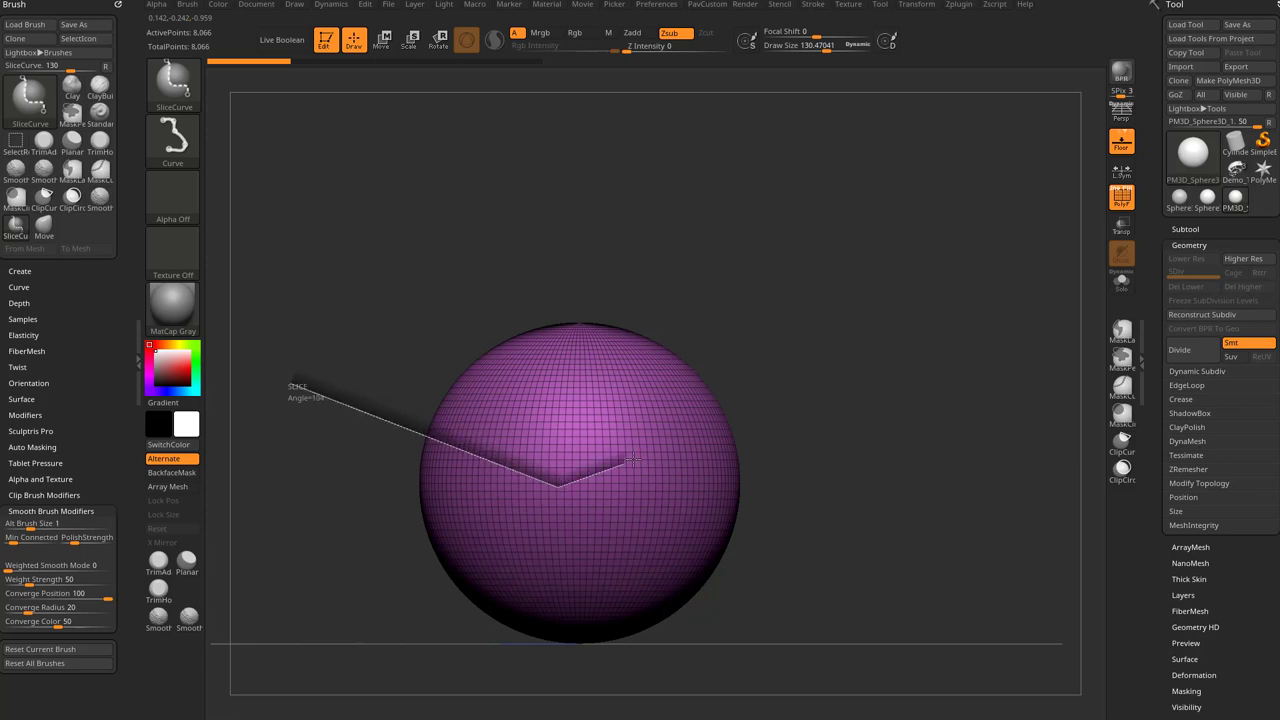
pyautogui.moveTo(645, 455)
pyautogui.mouseDown()
pyautogui.moveTo(676, 403)
pyautogui.moveTo(800, 460)
pyautogui.mouseUp()
pyautogui.moveTo(813, 378); pyautogui.dragTo(898, 425)
pyautogui.moveTo(898, 425)
pyautogui.mouseDown()
pyautogui.moveTo(929, 409)
pyautogui.moveTo(929, 376)
pyautogui.moveTo(1027, 371)
pyautogui.mouseUp()
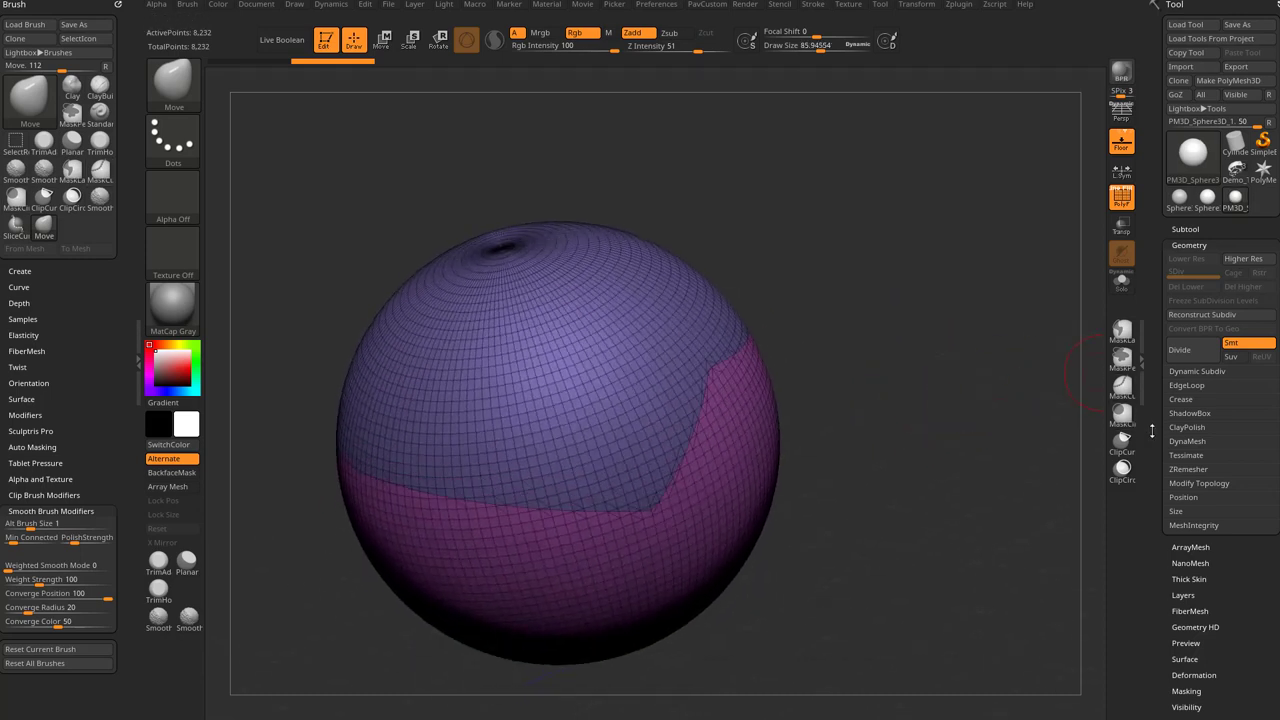
# Step: Create panel loops along the sphere's polygroups with a Thickness of 0.15625
pyautogui.moveTo(1152, 431); pyautogui.dragTo(1154, 380)
pyautogui.click(1178, 314)
pyautogui.moveTo(1159, 474); pyautogui.dragTo(1161, 368)
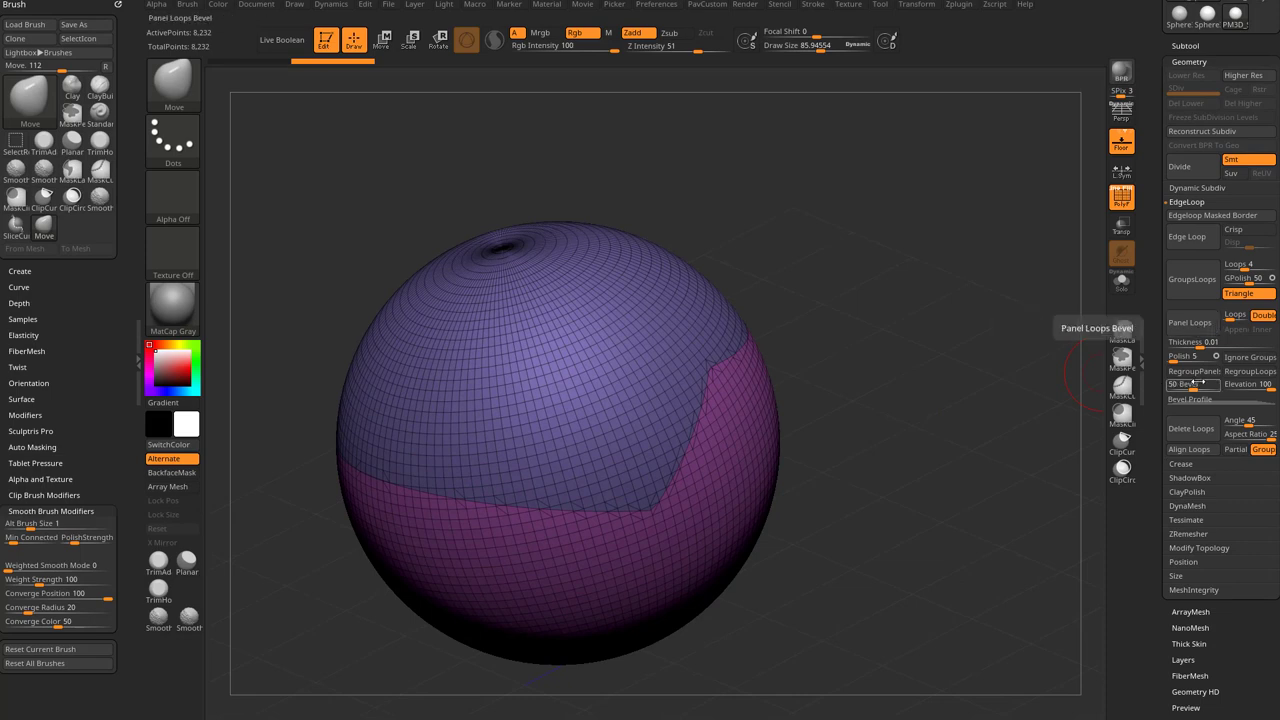
pyautogui.moveTo(1200, 345); pyautogui.dragTo(1222, 343)
pyautogui.click(1190, 322)
# Step: Apply the SkinShade4 material to the paneled sphere
pyautogui.moveTo(969, 423)
pyautogui.mouseDown()
pyautogui.moveTo(988, 402)
pyautogui.moveTo(962, 421)
pyautogui.mouseUp()
pyautogui.click(172, 305)
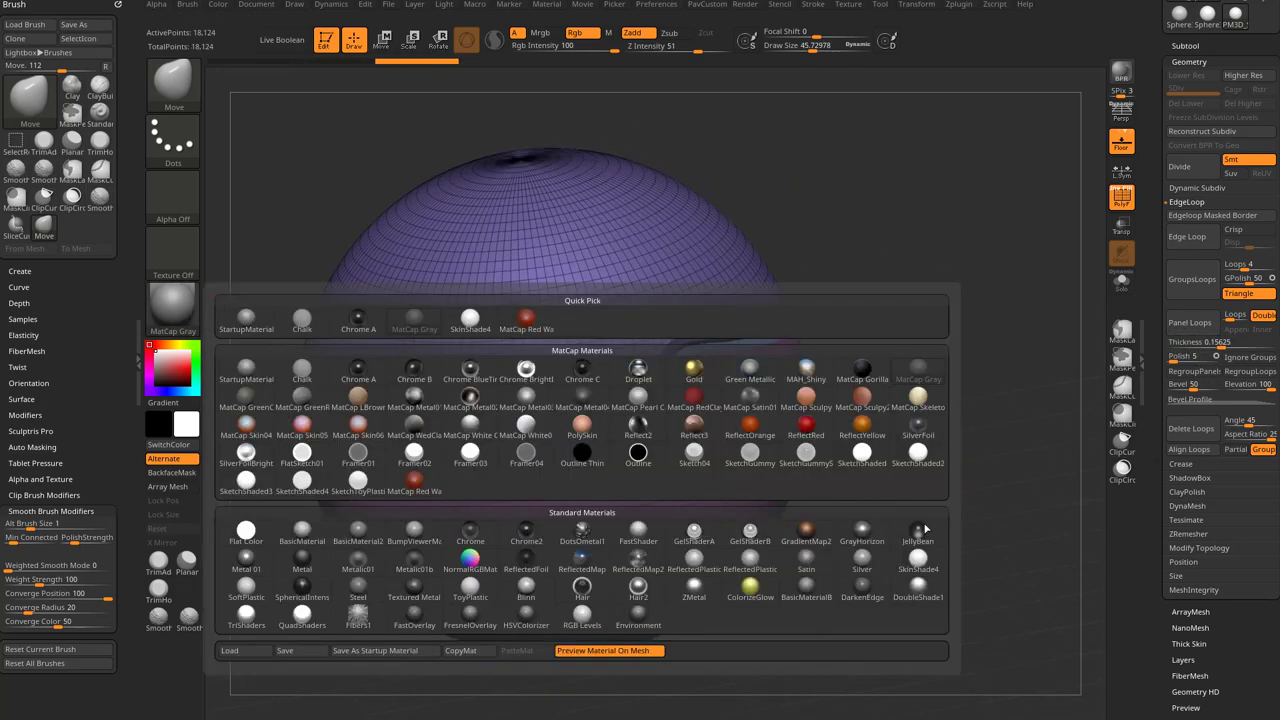
pyautogui.click(918, 534)
pyautogui.keyDown('alt'); pyautogui.moveTo(988, 449); pyautogui.dragTo(1040, 419); pyautogui.keyUp('alt')
# Step: Expand the Deformation settings, switch Polish By Features to its filled-dot mode, and examine the panel seam from several angles
pyautogui.moveTo(1158, 450); pyautogui.dragTo(1155, 281)
pyautogui.click(1175, 208)
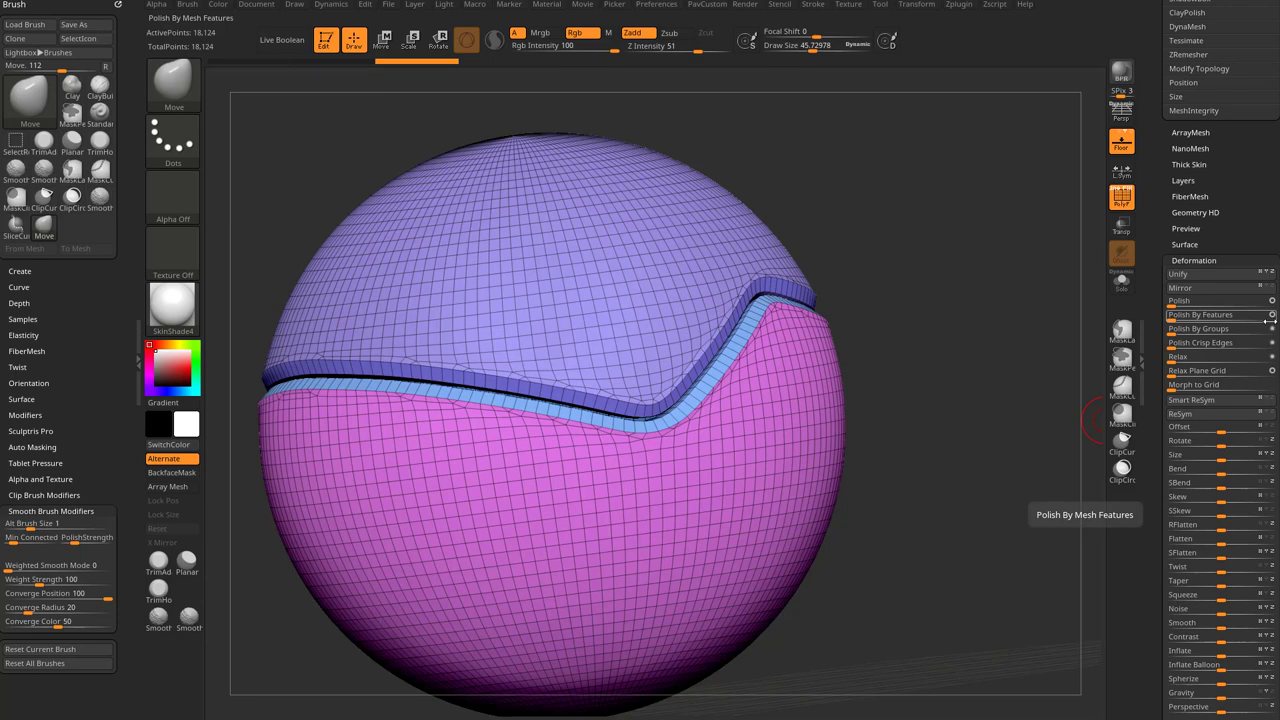
pyautogui.moveTo(1035, 385); pyautogui.dragTo(1100, 380)
pyautogui.moveTo(1006, 389); pyautogui.dragTo(988, 405)
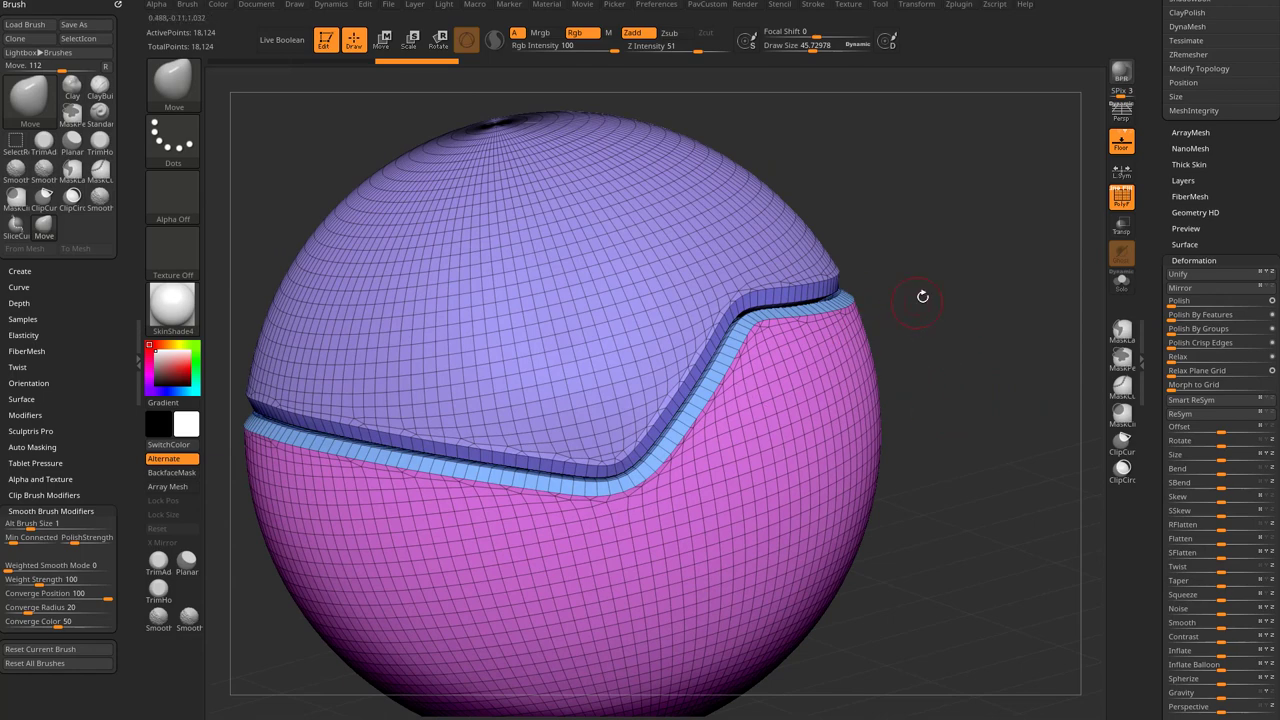
pyautogui.moveTo(921, 299); pyautogui.dragTo(868, 304)
pyautogui.moveTo(1000, 378); pyautogui.dragTo(1043, 372)
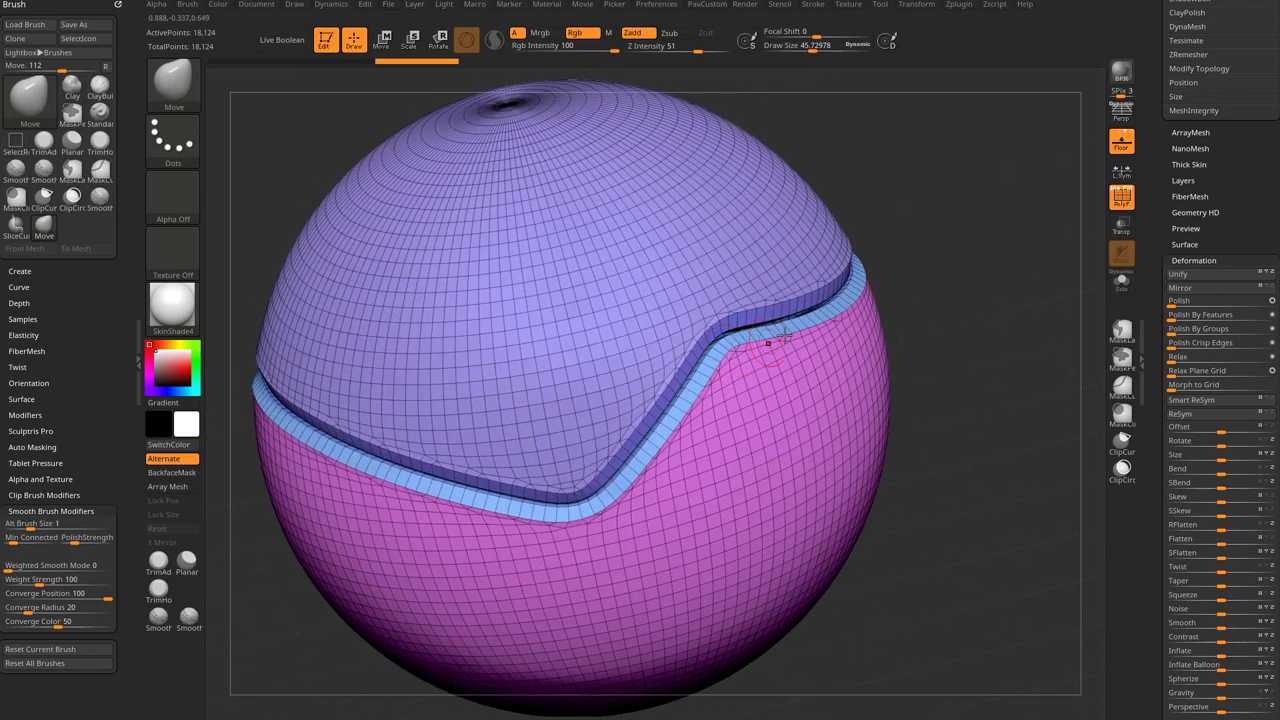
pyautogui.moveTo(800, 328); pyautogui.dragTo(697, 291, button='right')
pyautogui.moveTo(798, 236); pyautogui.dragTo(1101, 228, button='right')
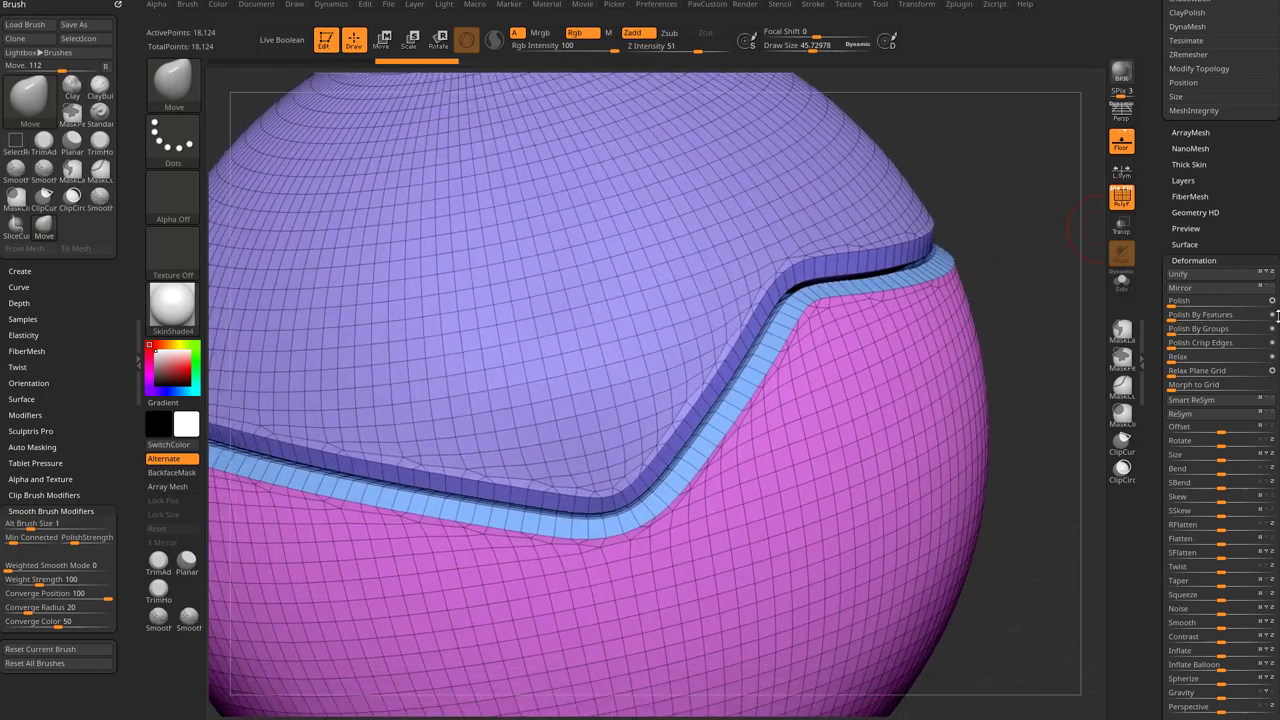
pyautogui.press('f')
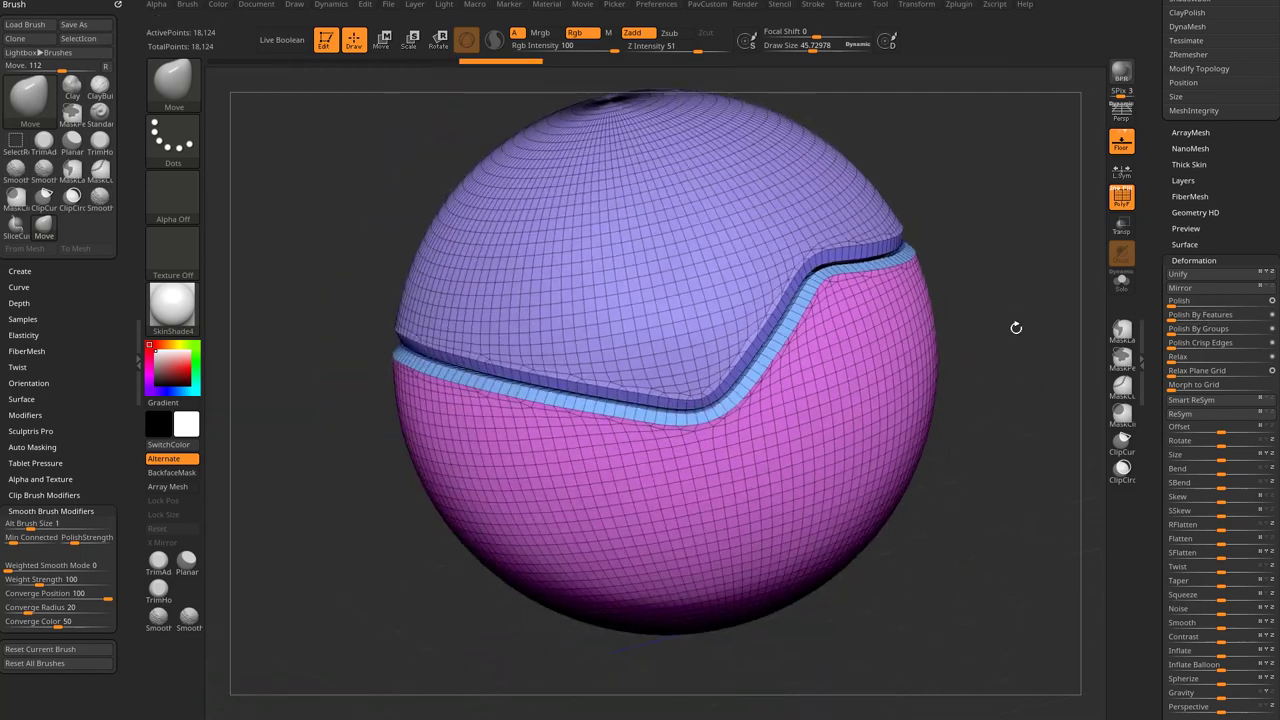
# Step: Enlarge the Move brush to a Draw Size of 85.94554 and distort the slanted part of the panel seam
pyautogui.keyDown('ctrl'); pyautogui.moveTo(1026, 328); pyautogui.dragTo(868, 340, button='right'); pyautogui.keyUp('ctrl')
pyautogui.press('s')
pyautogui.moveTo(838, 346); pyautogui.dragTo(844, 346)
pyautogui.moveTo(721, 374); pyautogui.dragTo(709, 361)
pyautogui.moveTo(782, 304)
pyautogui.mouseDown()
pyautogui.moveTo(794, 316)
pyautogui.moveTo(853, 298)
pyautogui.mouseUp()
pyautogui.moveTo(645, 432)
pyautogui.mouseDown()
pyautogui.moveTo(617, 399)
pyautogui.moveTo(695, 390)
pyautogui.mouseUp()
pyautogui.moveTo(1045, 322)
pyautogui.mouseDown()
pyautogui.moveTo(1057, 331)
pyautogui.moveTo(1029, 343)
pyautogui.moveTo(1060, 335)
pyautogui.mouseUp()
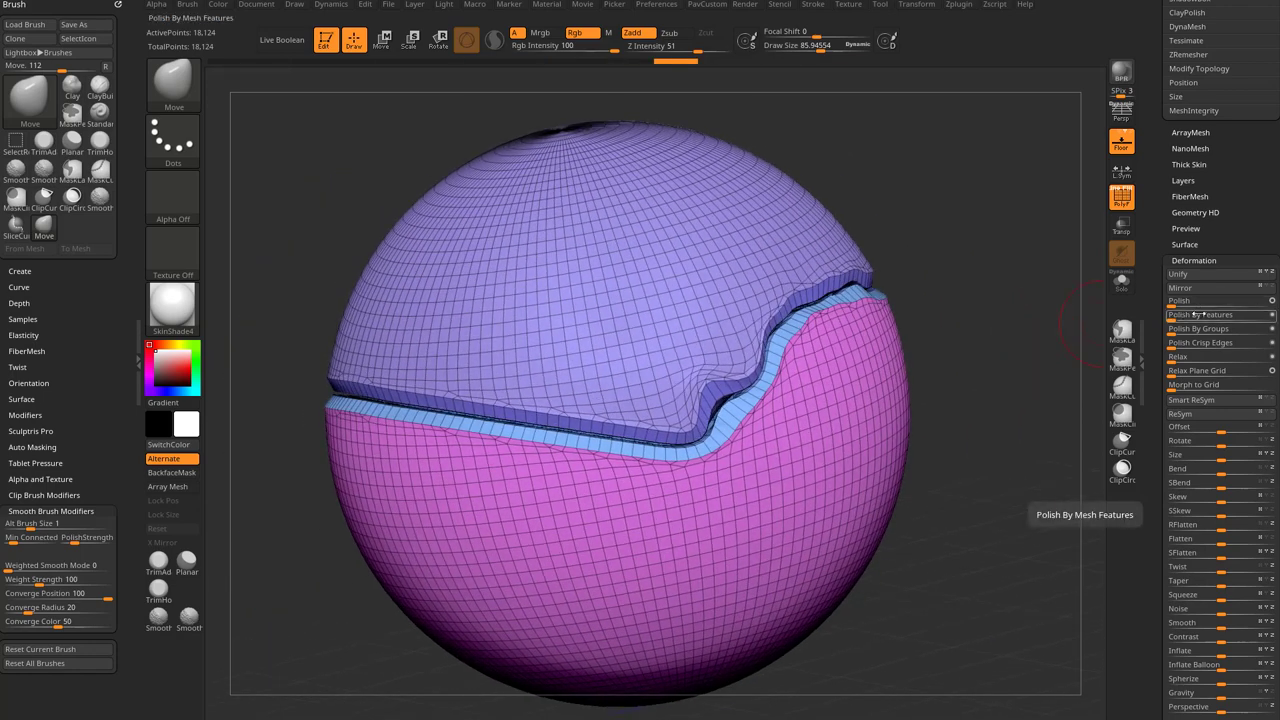
# Step: Smooth the distorted panel seam by applying Polish By Features repeatedly in filled-dot mode
pyautogui.moveTo(1183, 316); pyautogui.dragTo(1187, 316)
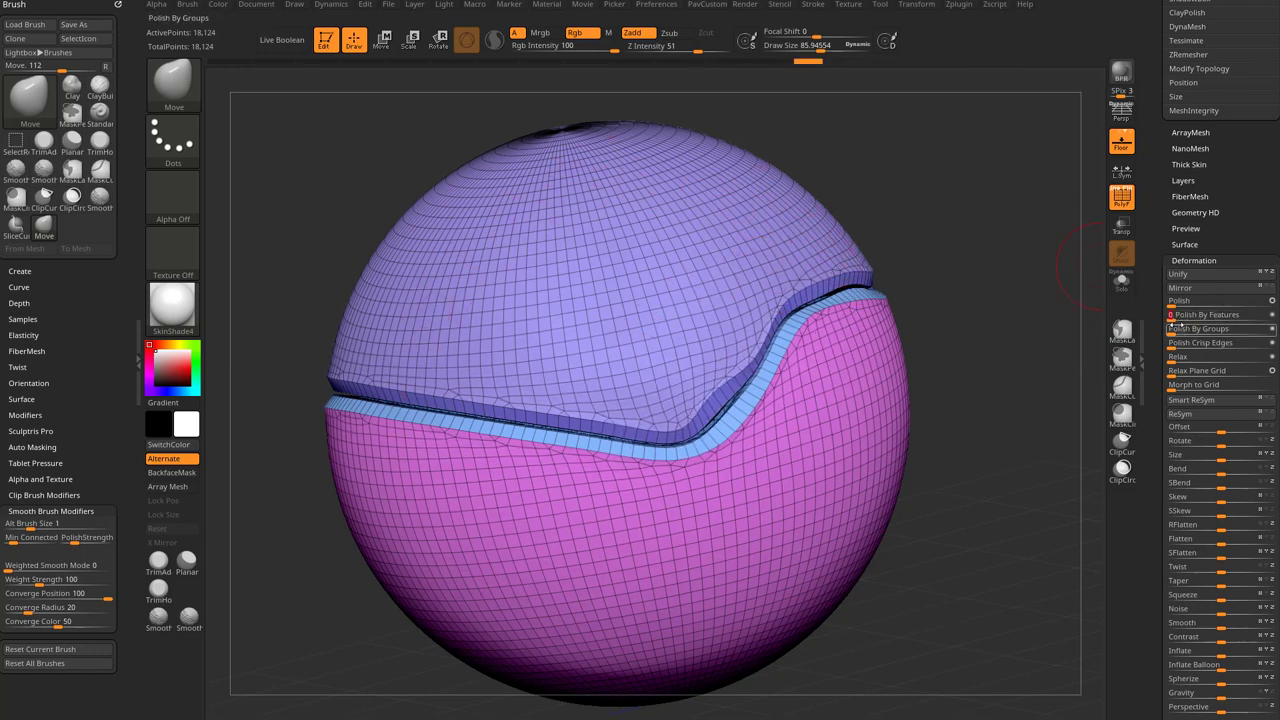
pyautogui.moveTo(1182, 316); pyautogui.dragTo(1196, 316)
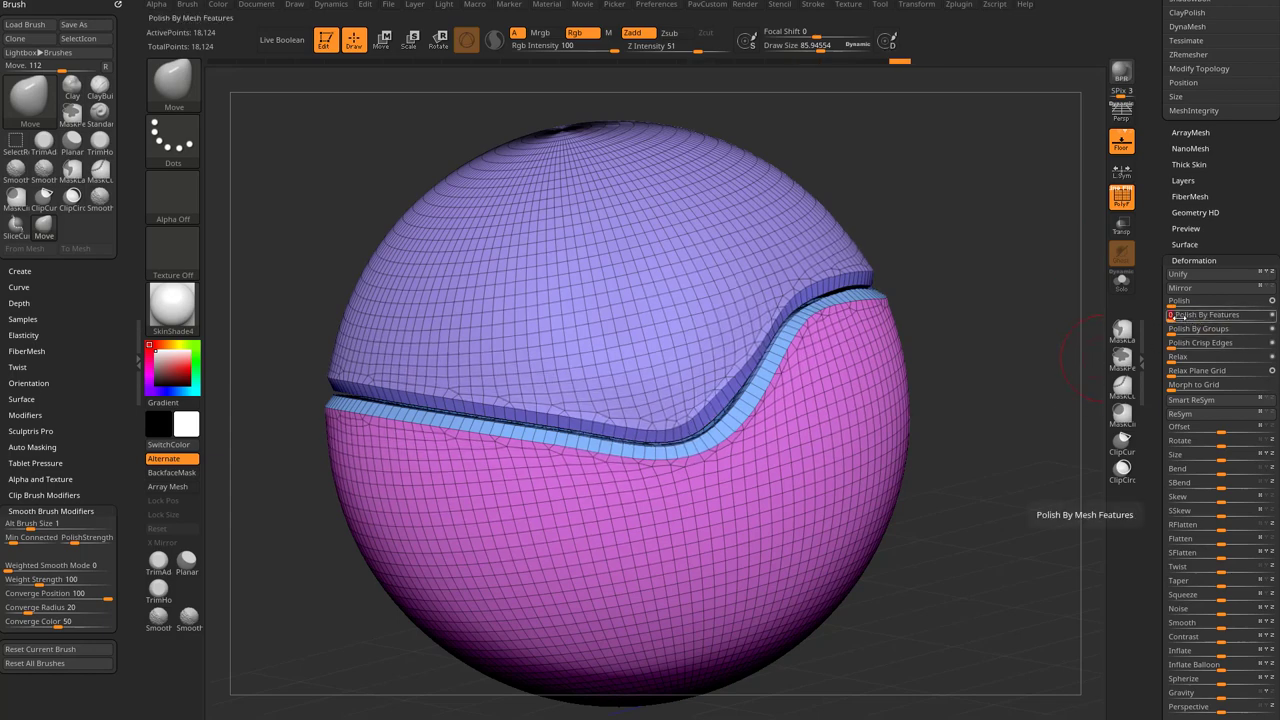
# Step: Switch Polish By Features to its open-circle mode and apply it lightly to the sphere
pyautogui.moveTo(969, 371); pyautogui.dragTo(973, 404)
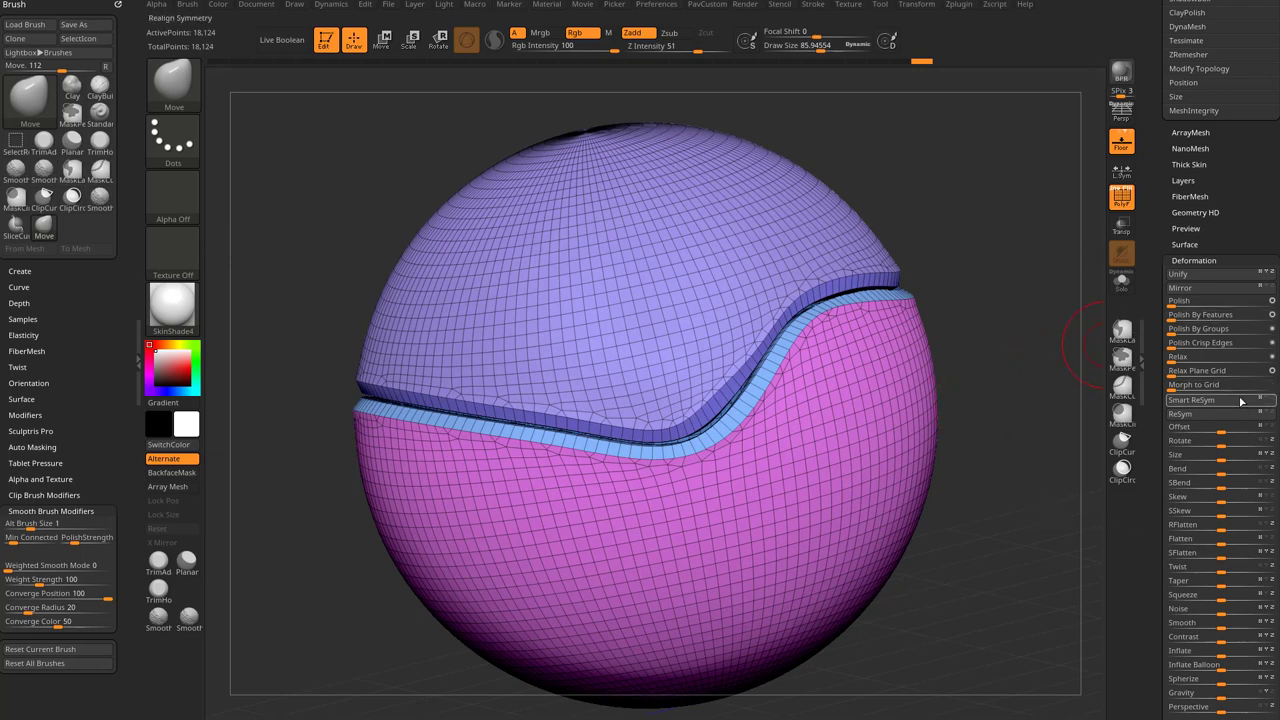
pyautogui.moveTo(1174, 317); pyautogui.dragTo(1178, 317)
pyautogui.click(1173, 317)
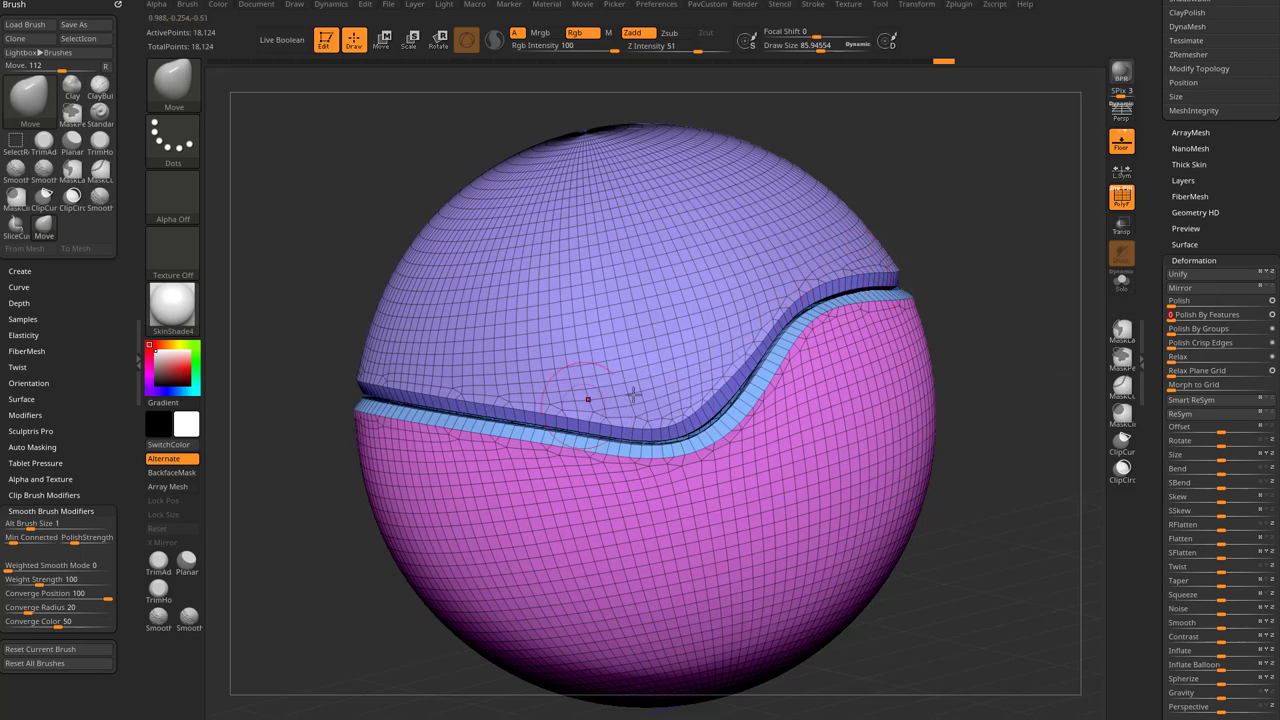
# Step: Distort the panel seam into uneven bumps with several Move brush strokes
pyautogui.moveTo(733, 365); pyautogui.dragTo(632, 363, button='right')
pyautogui.moveTo(738, 365)
pyautogui.mouseDown()
pyautogui.moveTo(732, 346)
pyautogui.moveTo(700, 362)
pyautogui.mouseUp()
pyautogui.moveTo(706, 408); pyautogui.dragTo(743, 400)
pyautogui.moveTo(846, 278); pyautogui.dragTo(856, 295)
pyautogui.moveTo(1010, 194); pyautogui.dragTo(1085, 220, button='right')
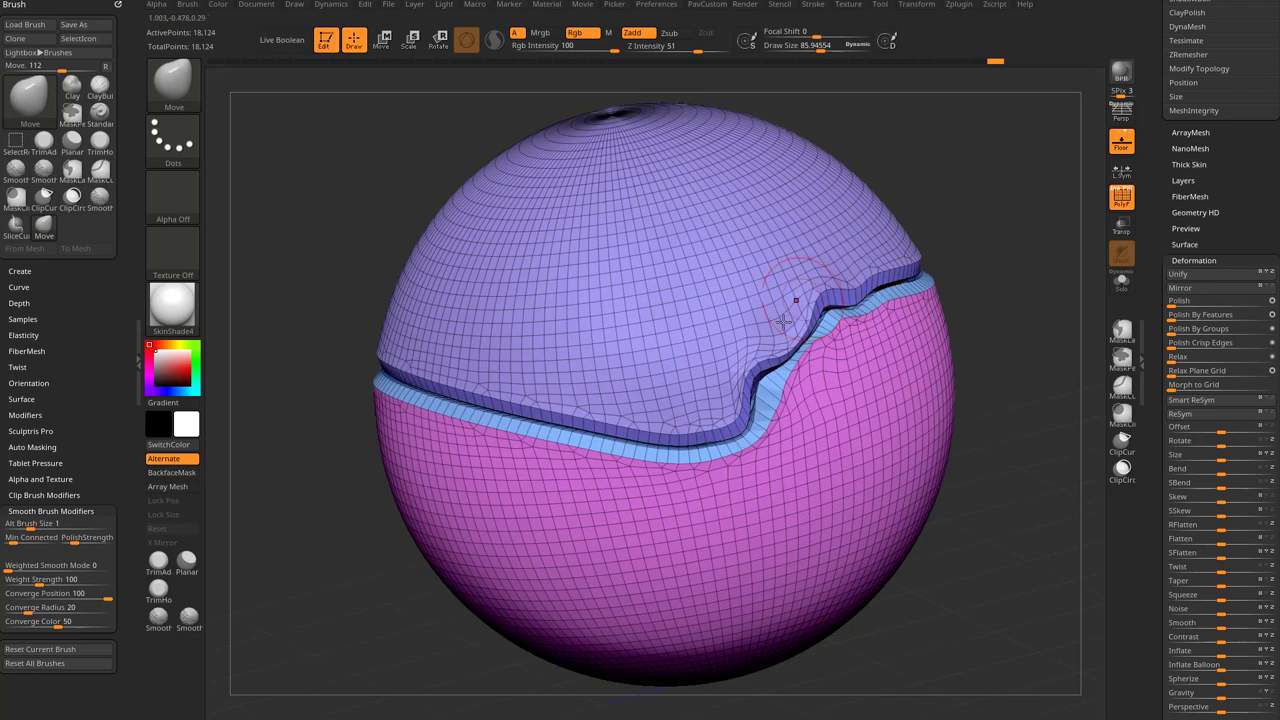
pyautogui.moveTo(985, 305)
pyautogui.mouseDown()
pyautogui.moveTo(968, 323)
pyautogui.moveTo(982, 300)
pyautogui.moveTo(986, 357)
pyautogui.moveTo(984, 318)
pyautogui.moveTo(1000, 309)
pyautogui.mouseUp()
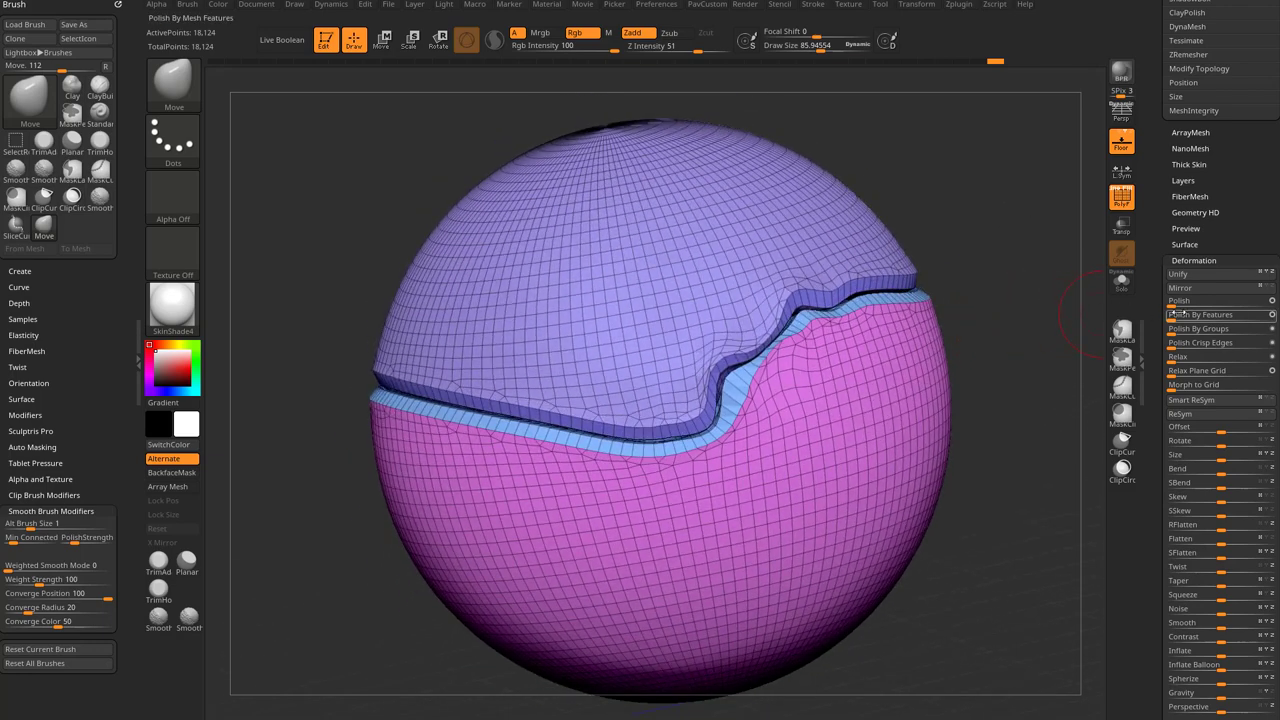
# Step: Apply Polish By Features several times to smooth out the bumpy seam and compare the effect on the sphere's overall shape
pyautogui.moveTo(1188, 316); pyautogui.dragTo(1172, 316)
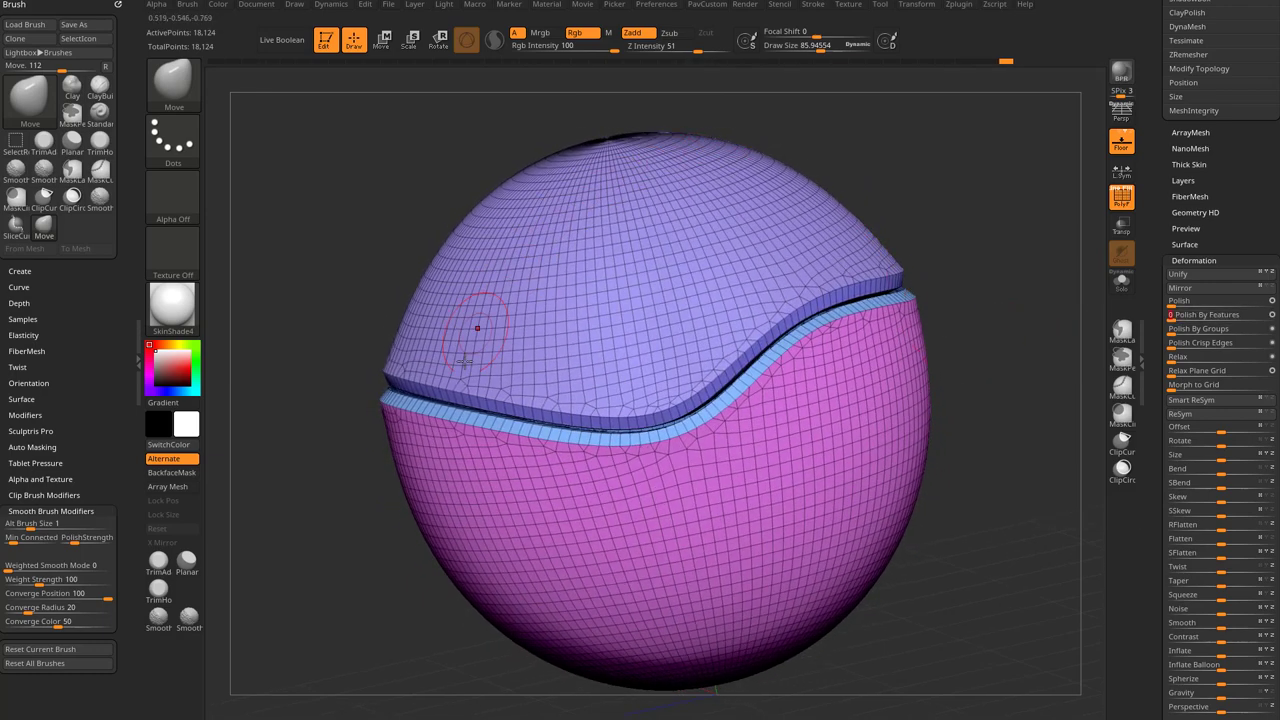
pyautogui.moveTo(981, 280)
pyautogui.mouseDown()
pyautogui.moveTo(1003, 277)
pyautogui.moveTo(984, 271)
pyautogui.mouseUp()
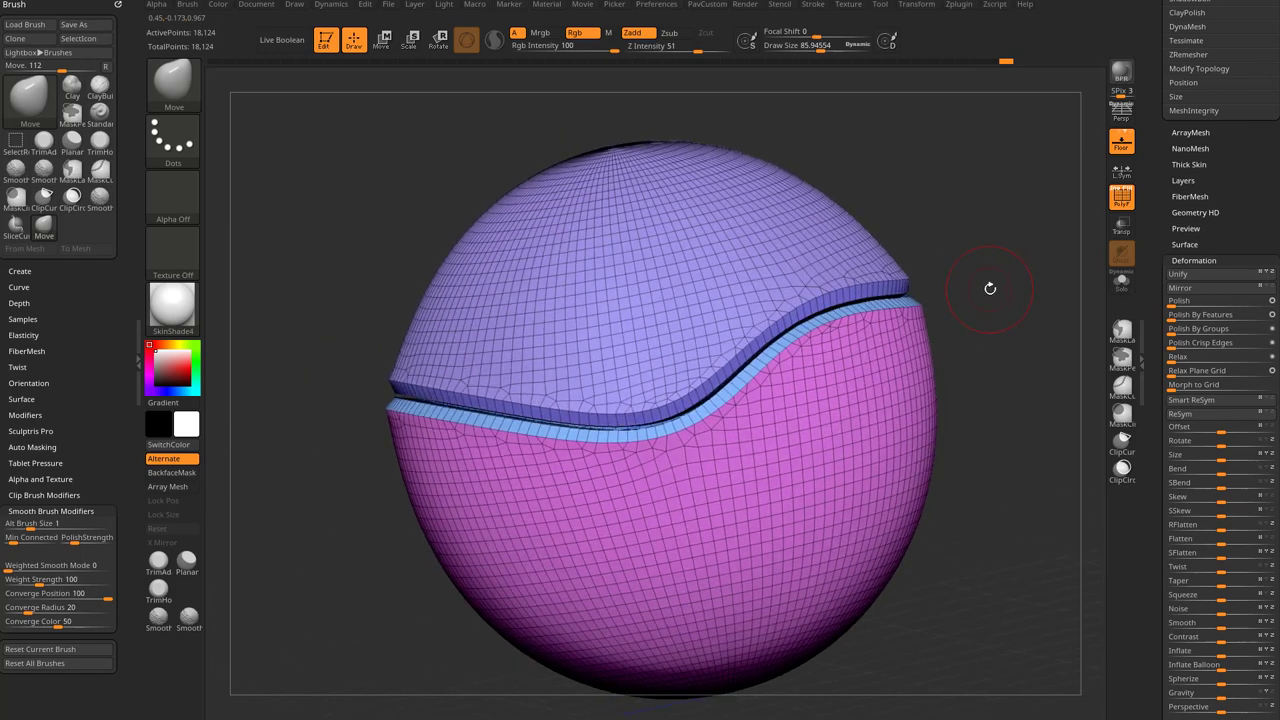
pyautogui.moveTo(1179, 316); pyautogui.dragTo(1200, 316)
pyautogui.moveTo(1089, 334); pyautogui.dragTo(979, 330)
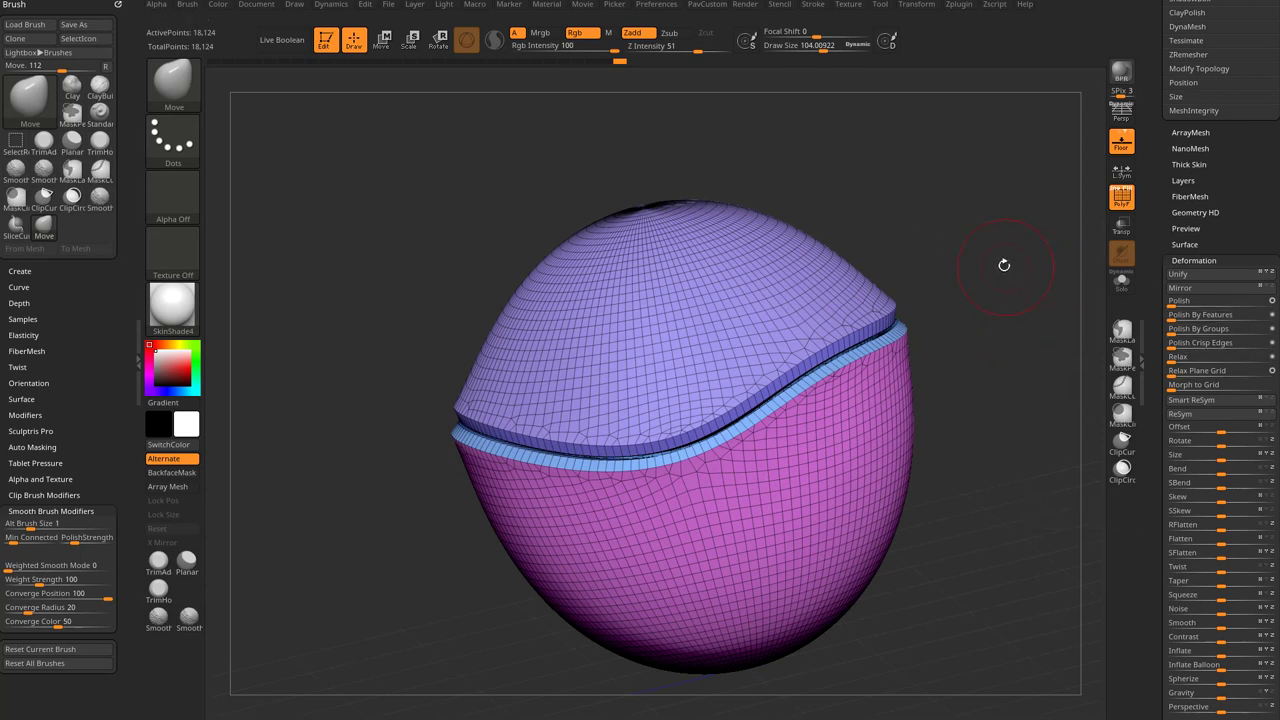
pyautogui.moveTo(1004, 264); pyautogui.dragTo(1017, 257)
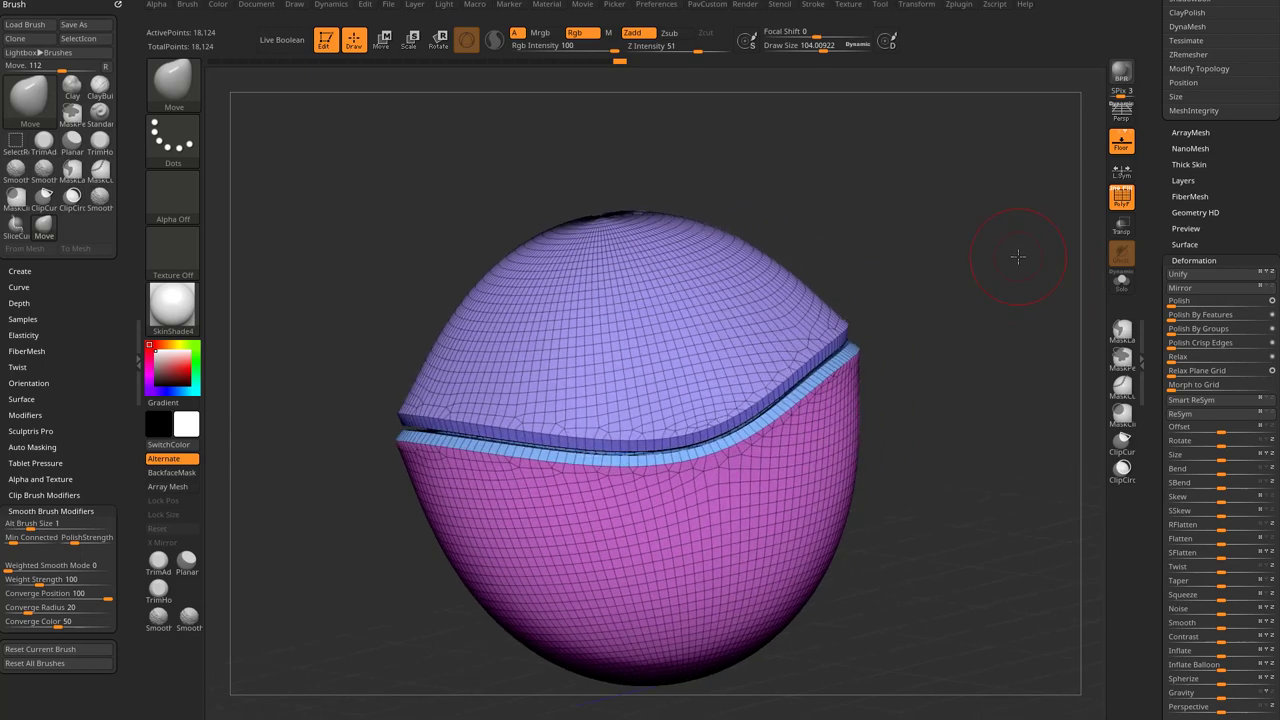